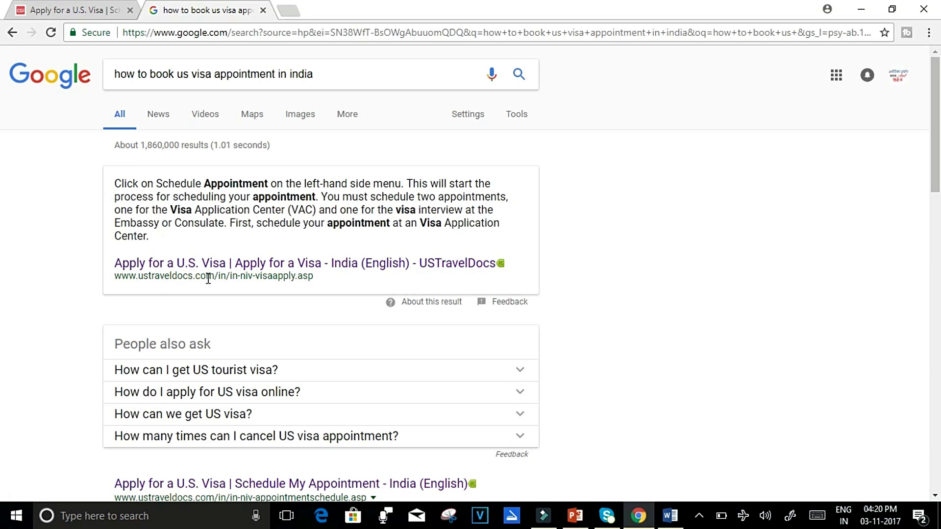
Open the USTravelDocs Apply for a Visa page and start scheduling an appointment from Schedule My Appointment.
click(245, 271)
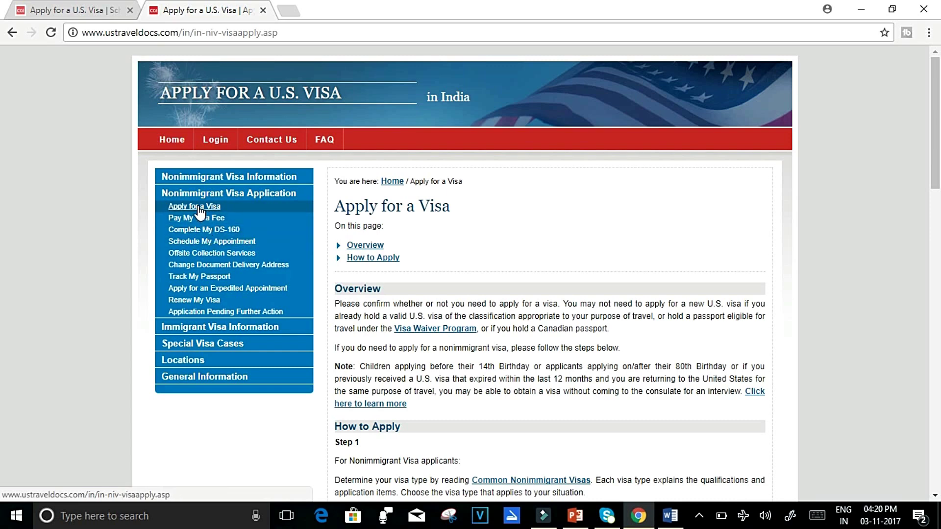
click(210, 243)
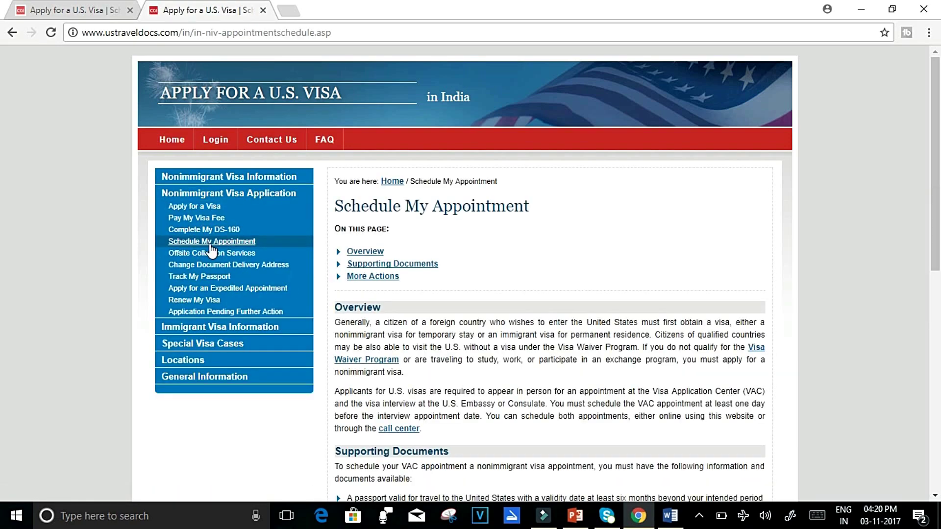
scroll(1, 178, down, 2)
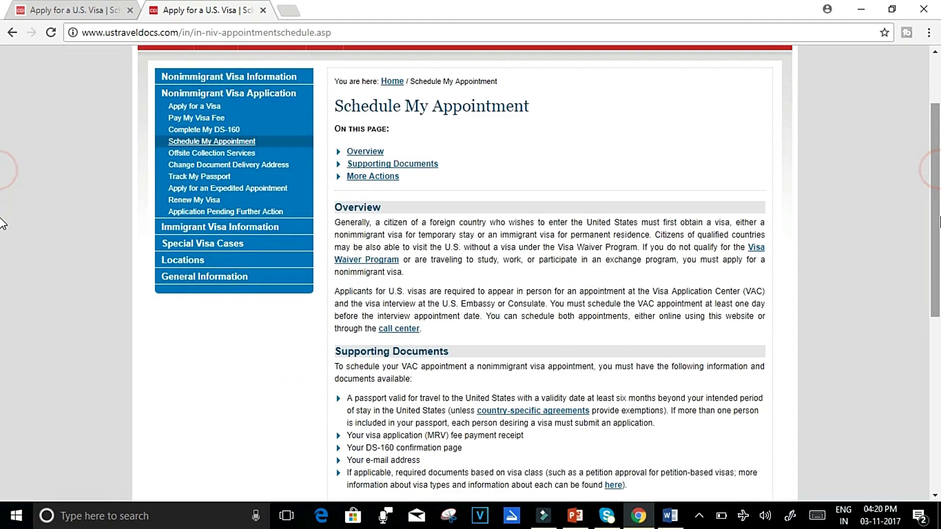
drag(936, 223, 936, 343)
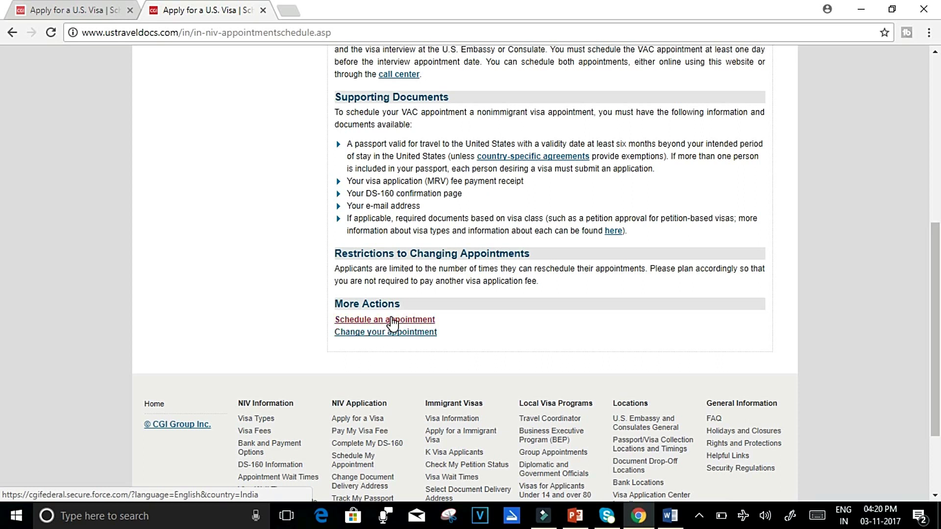
click(392, 323)
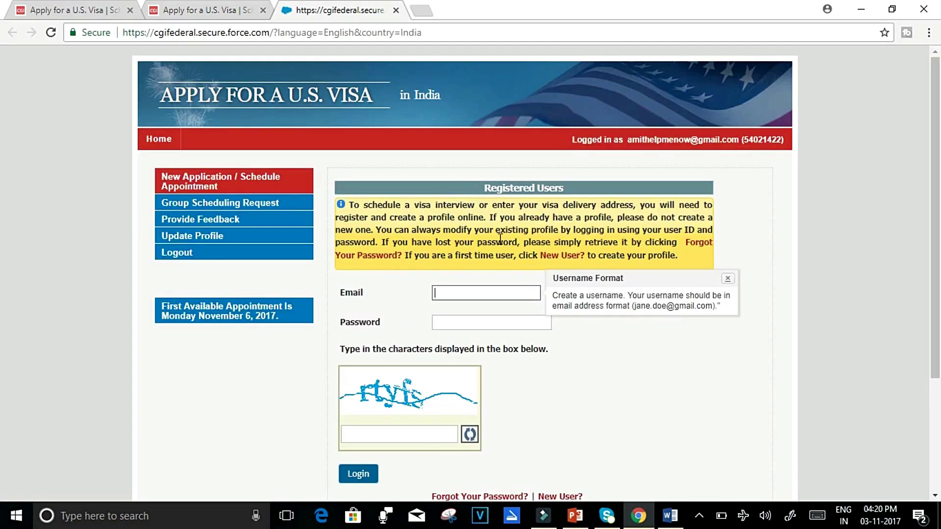
Open the New User? registration link on the India login page.
scroll(3, 206, down, 3)
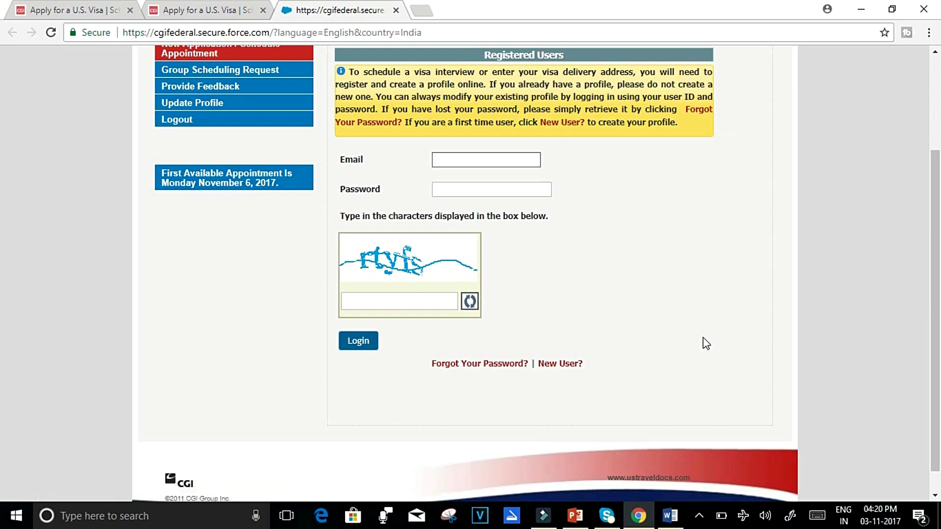
click(558, 337)
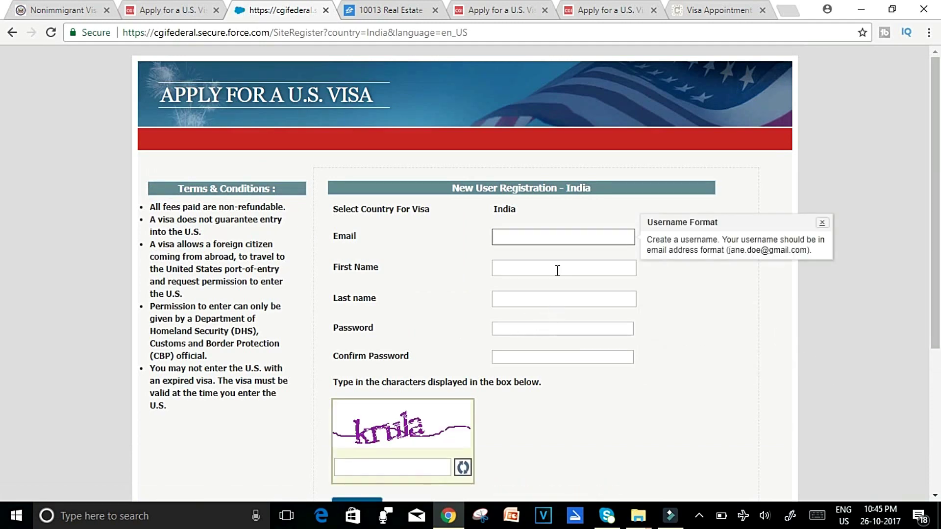
Enter the account e-mail address, first name, last name and password.
click(529, 244)
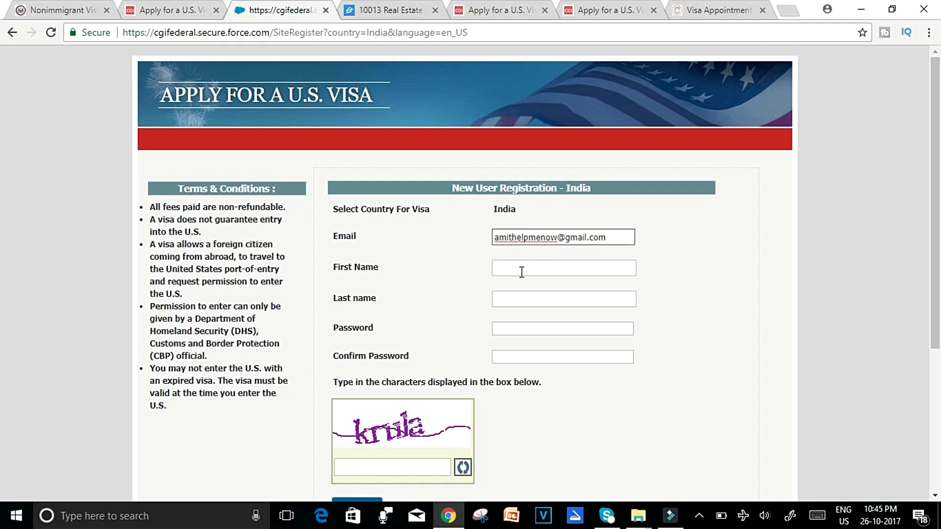
click(519, 268)
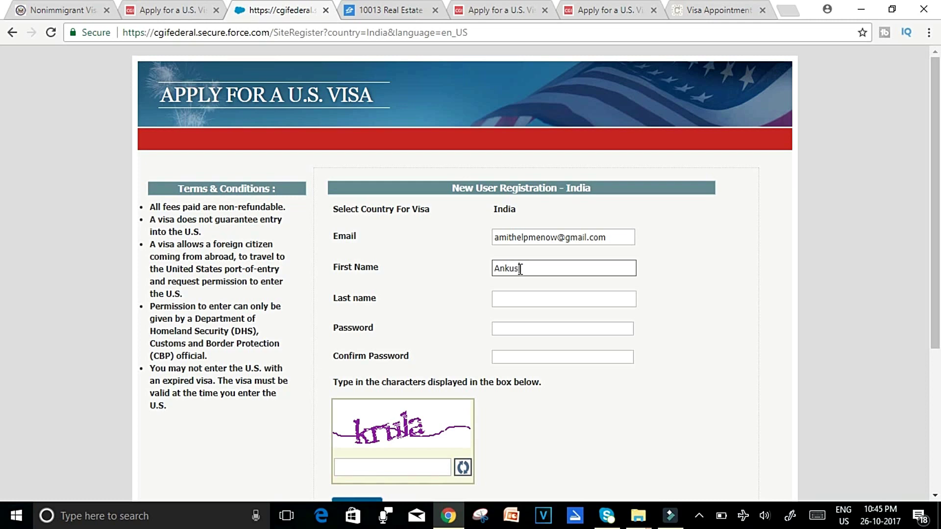
click(507, 298)
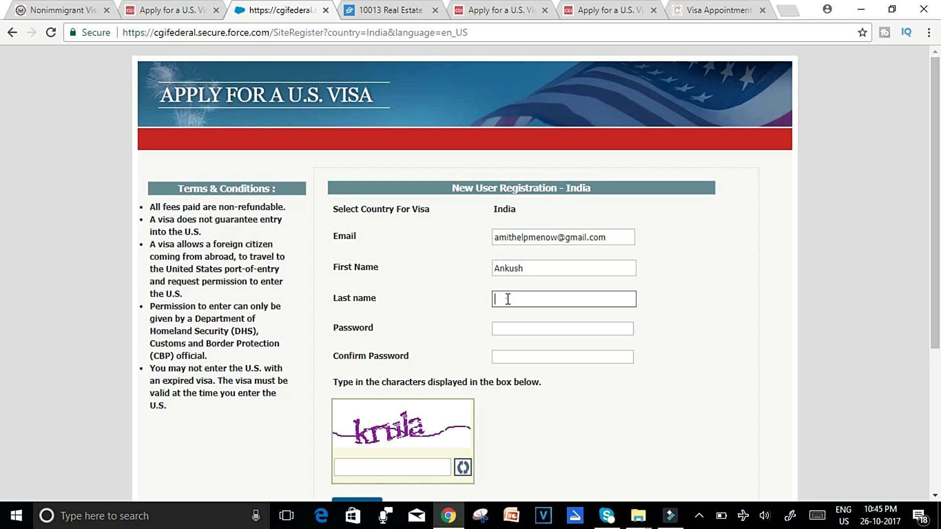
text(Sharma)
click(504, 332)
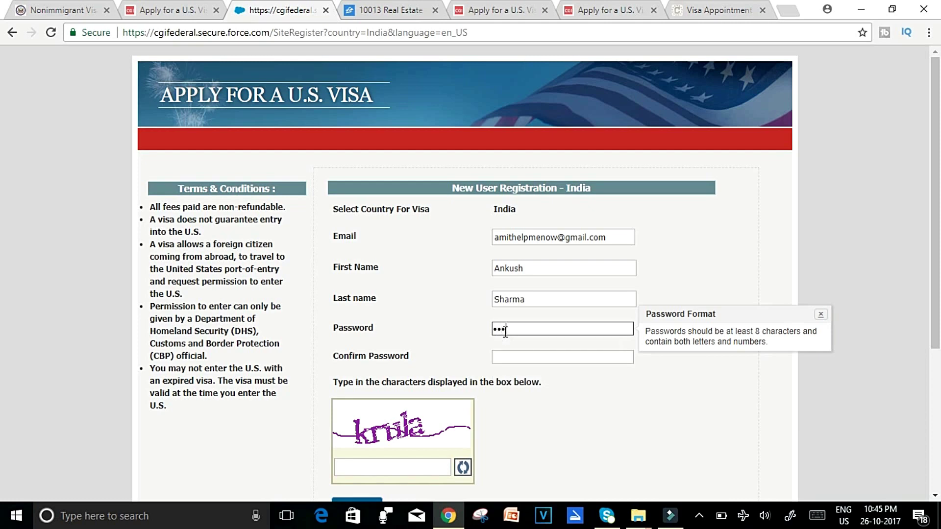
text(a)
Confirm the password, enter the captcha characters and submit the registration.
click(514, 362)
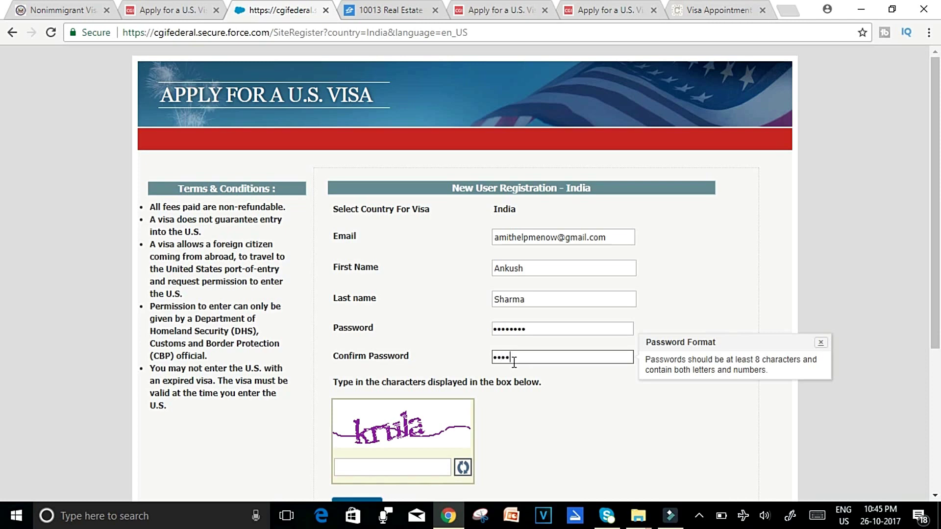
text(••••••)
click(396, 472)
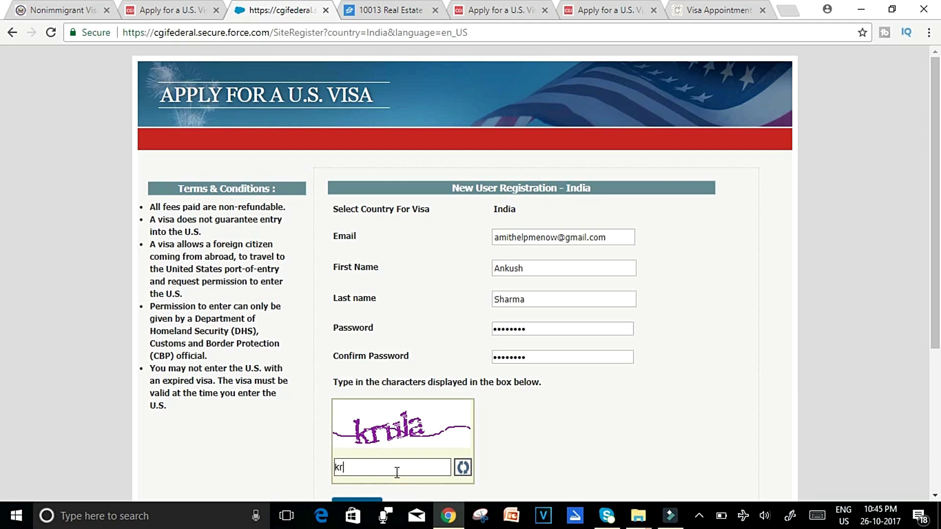
text(krula)
scroll(3, 269, down, 3)
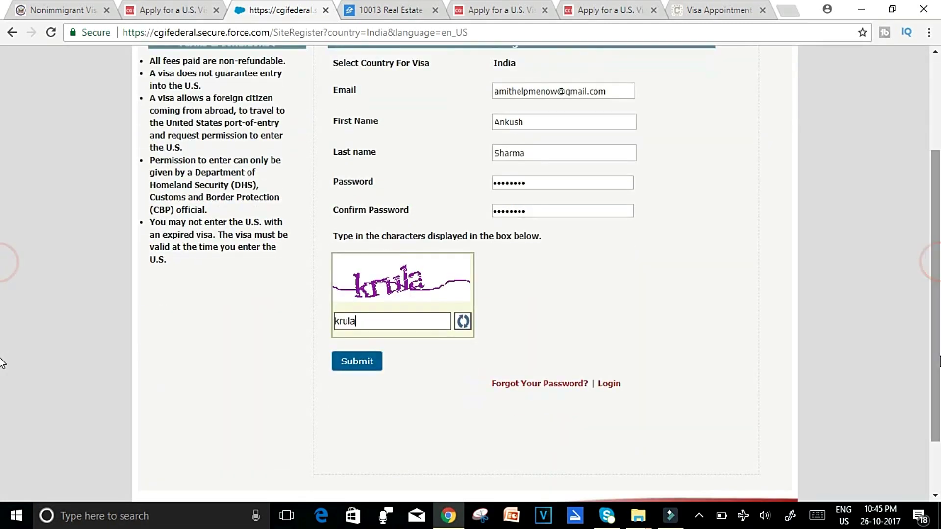
click(357, 362)
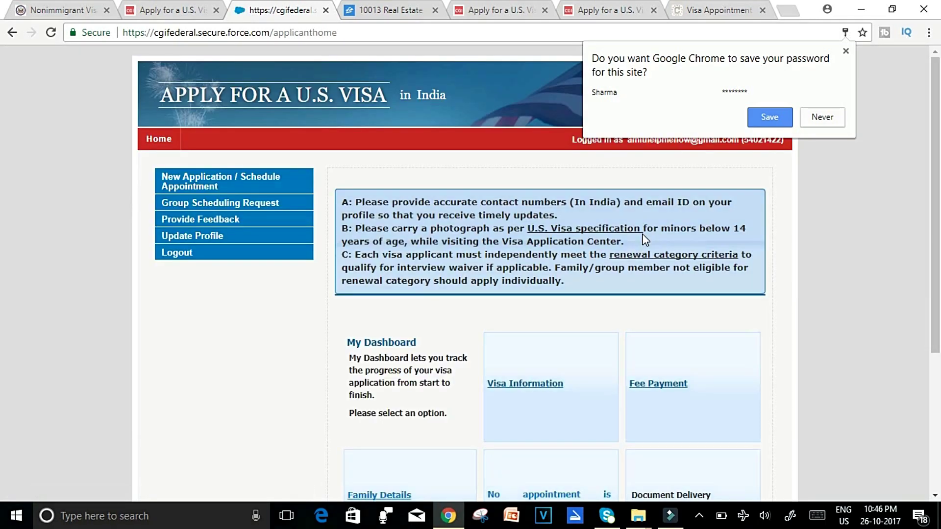
Decline Chrome's password saving and start a New Application / Schedule Appointment.
click(814, 126)
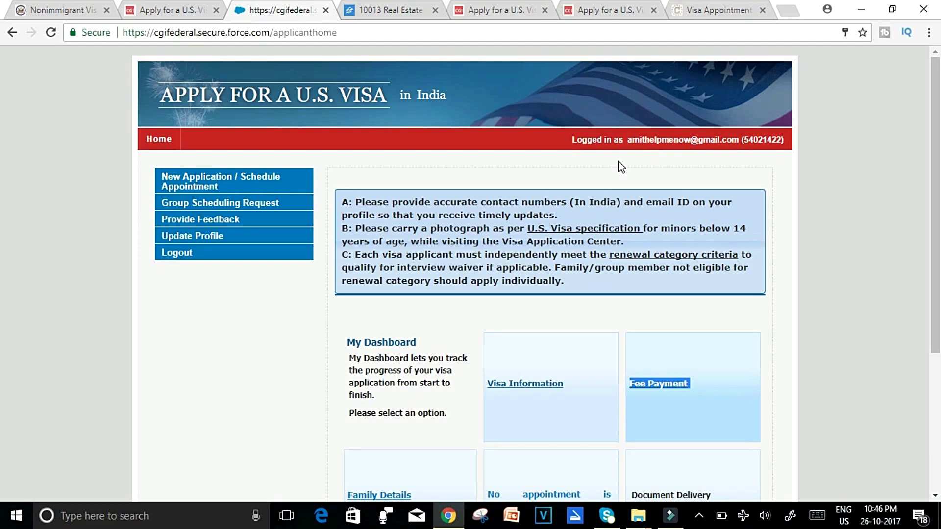
click(217, 176)
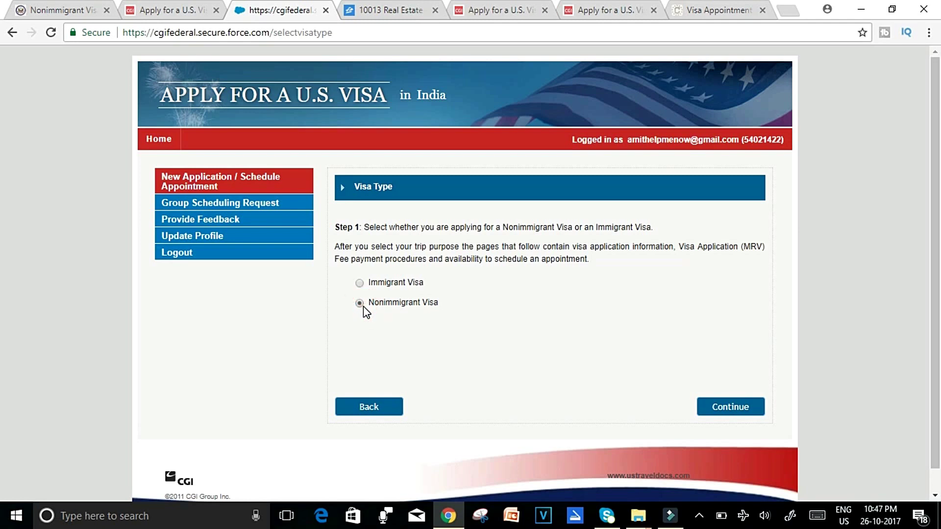
Continue with Nonimmigrant Visa, choose India - Maharashtra as residence and proceed.
click(726, 412)
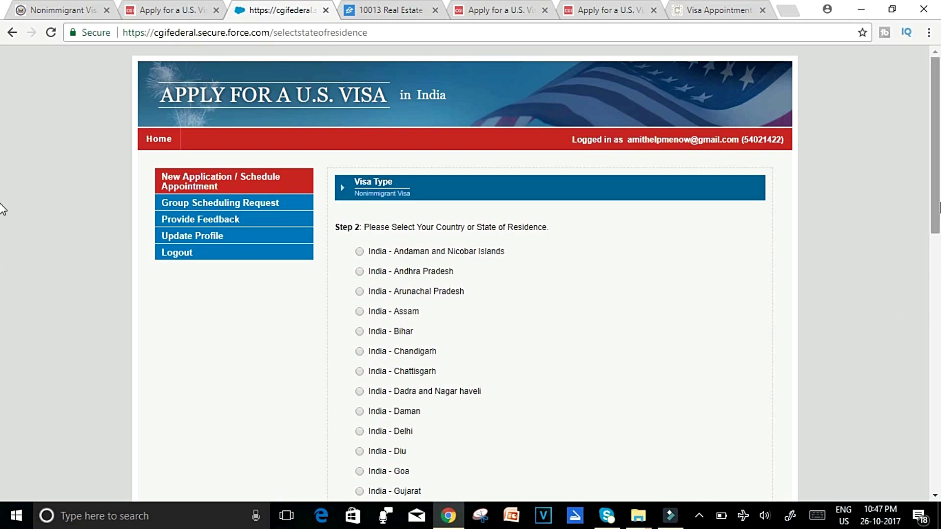
scroll(2, 274, down, 5)
drag(938, 303, 938, 347)
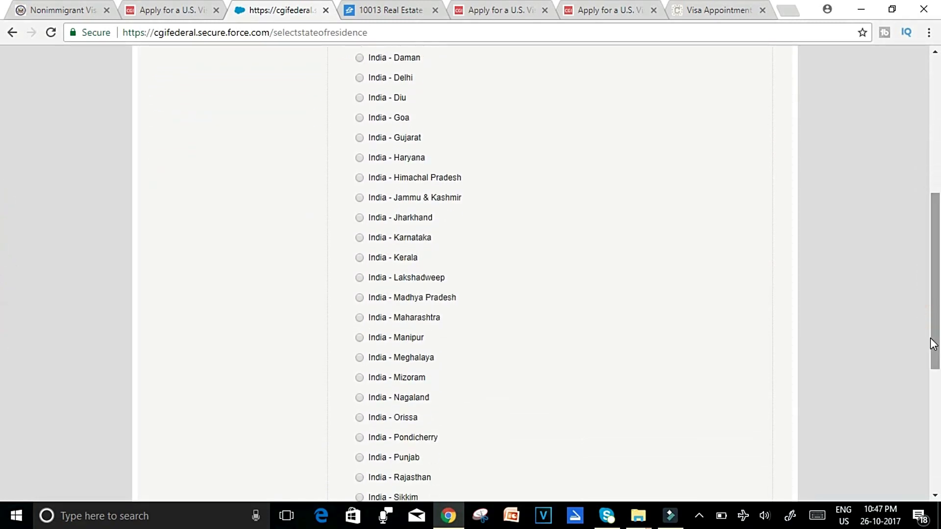
click(378, 318)
drag(939, 307, 938, 427)
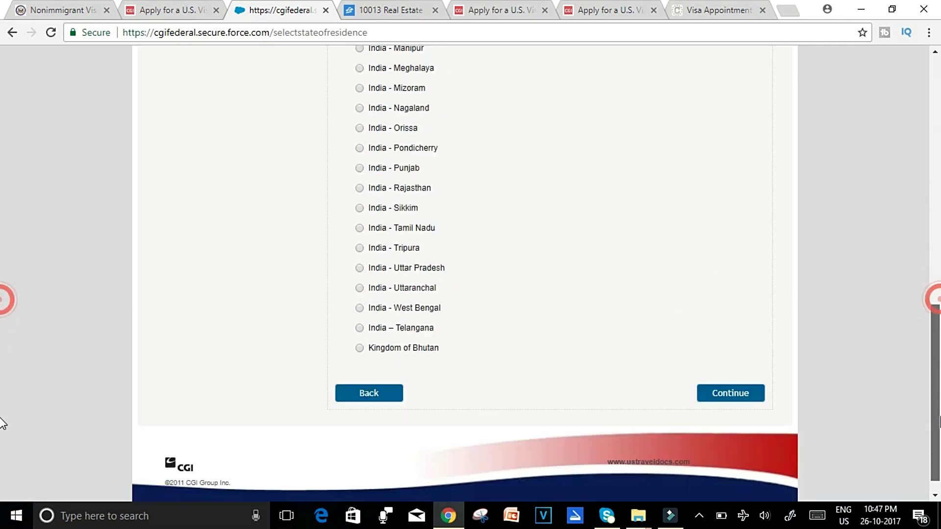
click(753, 372)
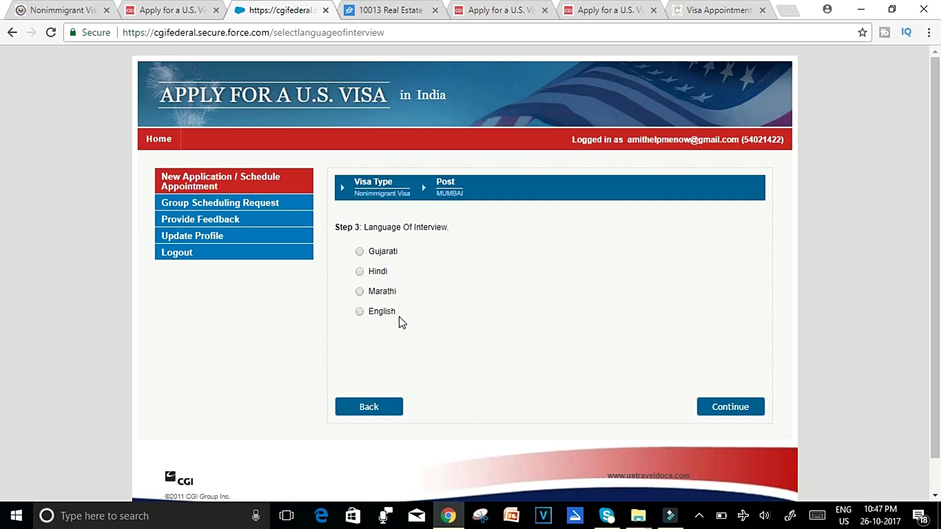
Go back and try Tamil Nadu as the state of residence instead.
click(13, 33)
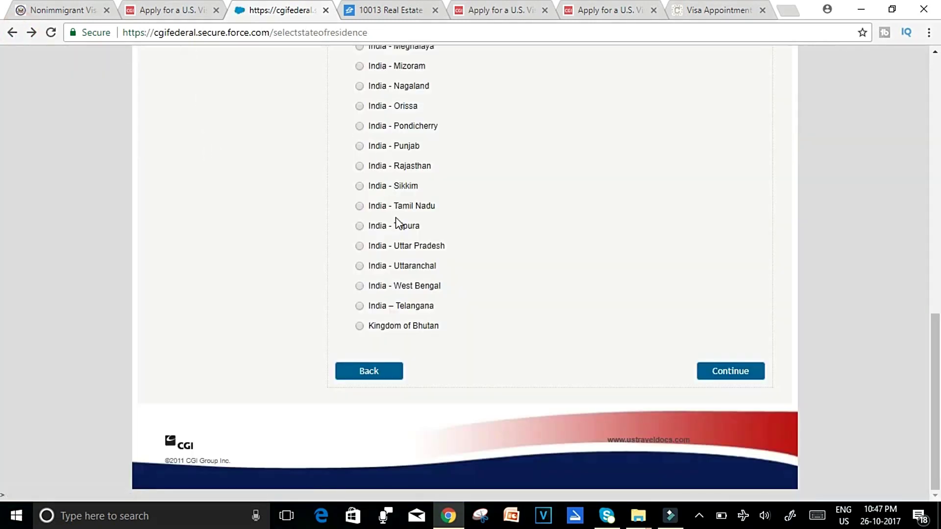
click(365, 207)
click(360, 207)
click(746, 376)
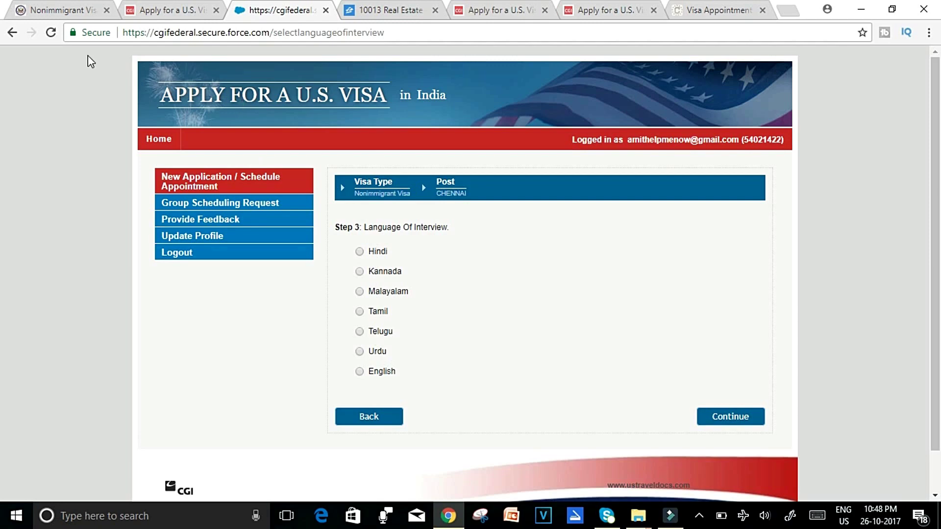
Go back, switch the residence to Maharashtra again and continue.
click(12, 33)
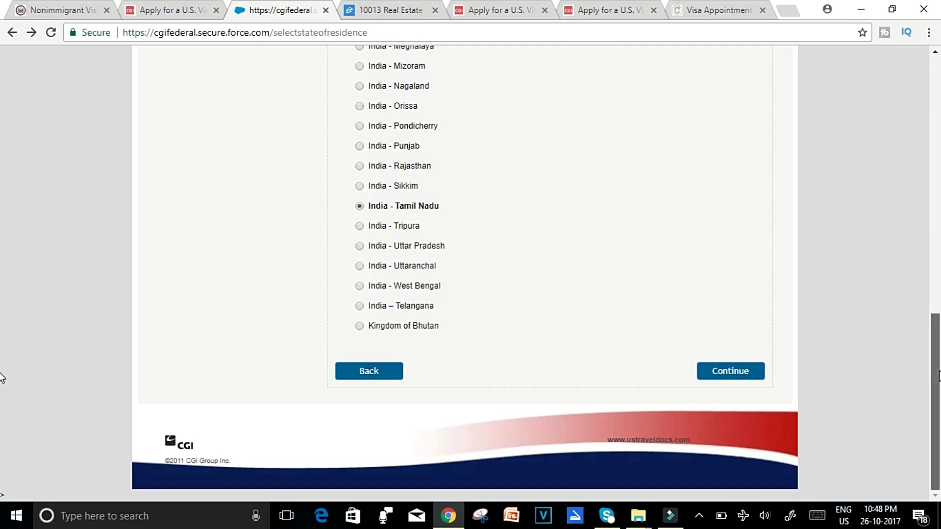
scroll(2, 343, up, 2)
scroll(2, 333, up, 2)
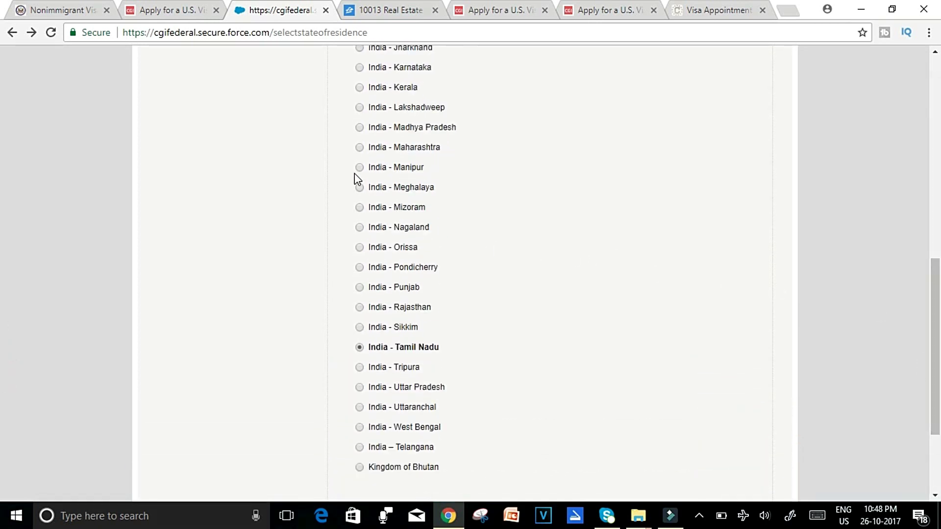
click(361, 148)
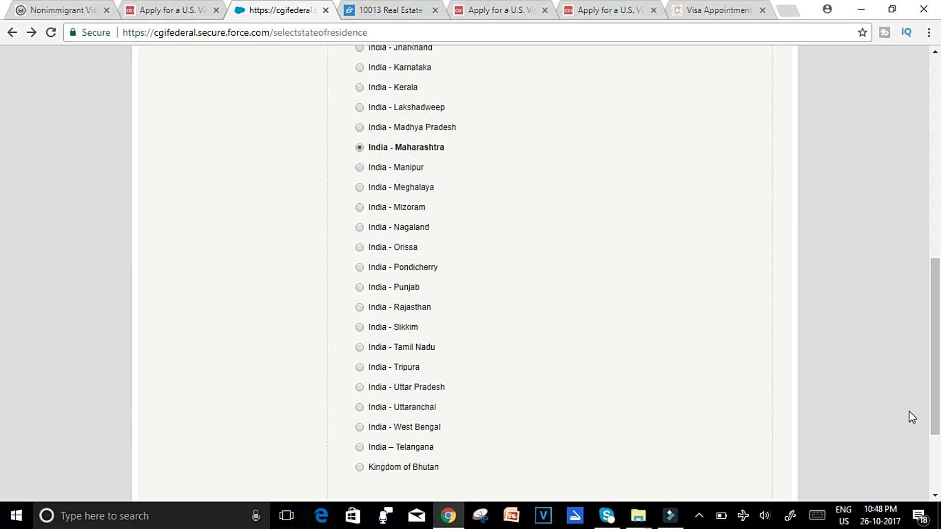
scroll(3, 479, down, 3)
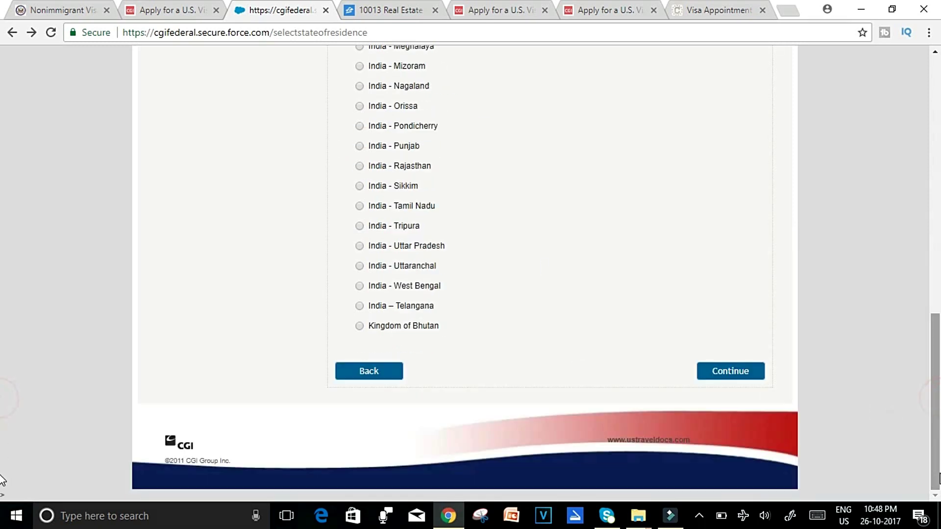
click(736, 372)
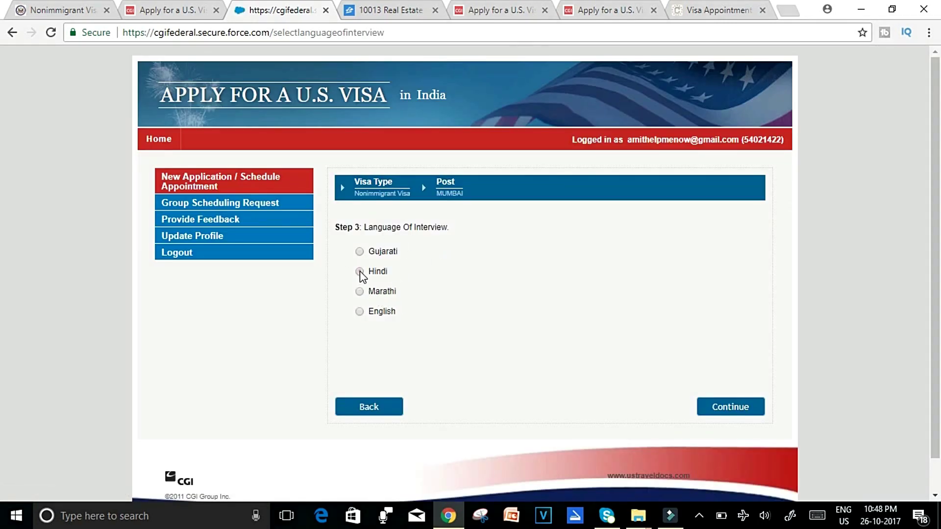
Pass the interview language step and choose the Business/Tourism visa category.
click(737, 406)
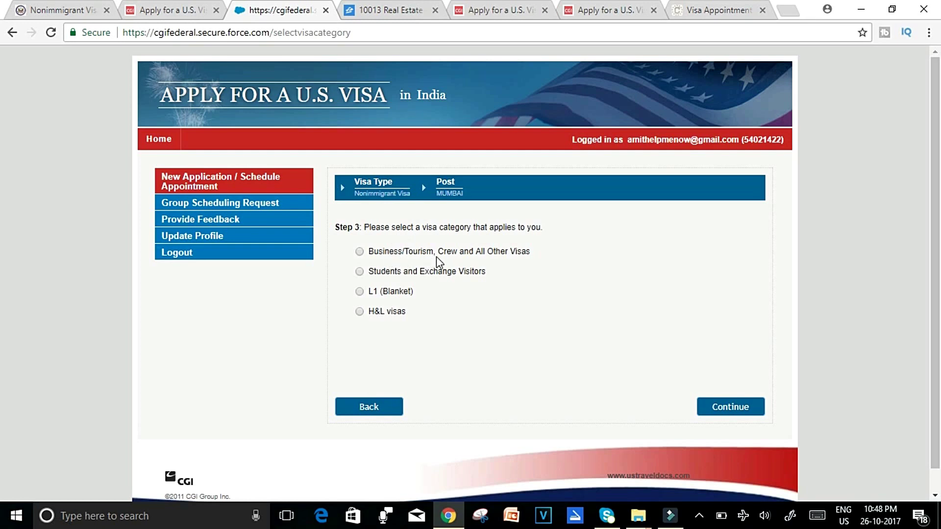
click(361, 253)
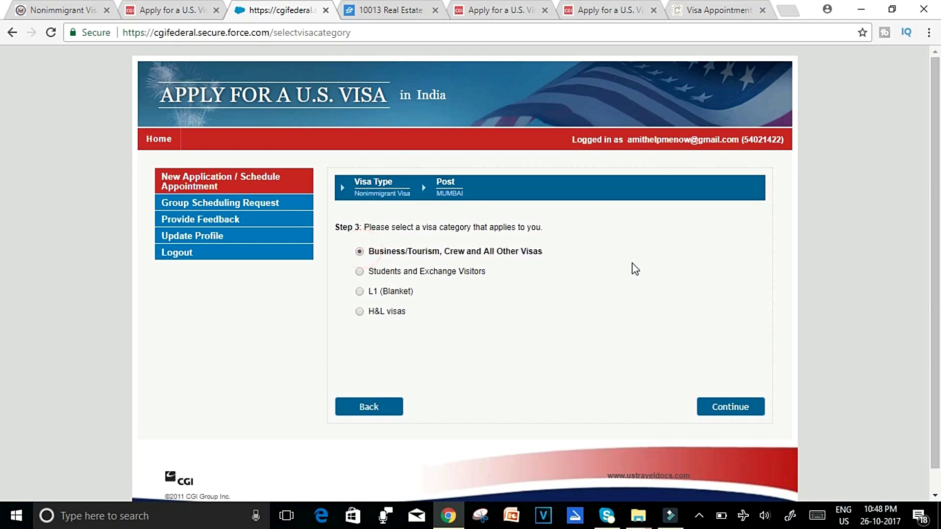
click(715, 406)
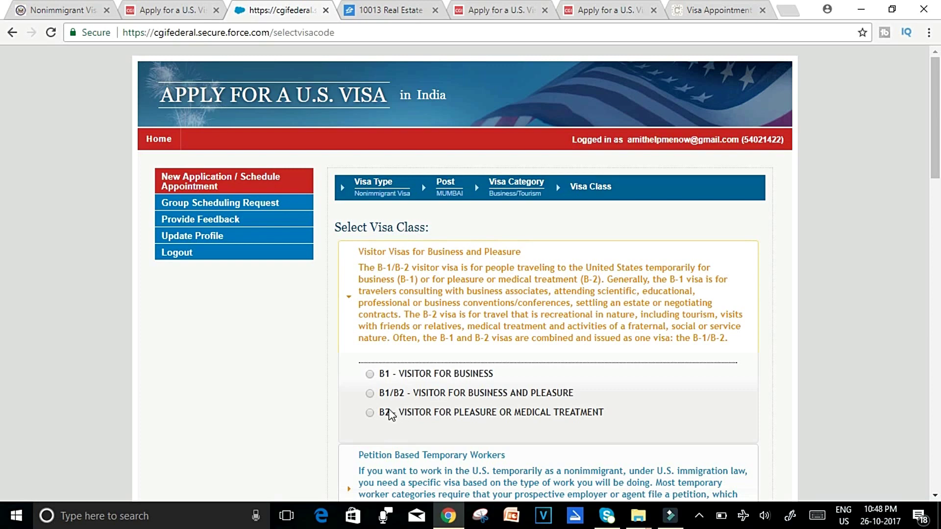
Select the B2 - Visitor for Pleasure or Medical Treatment class and continue.
click(371, 413)
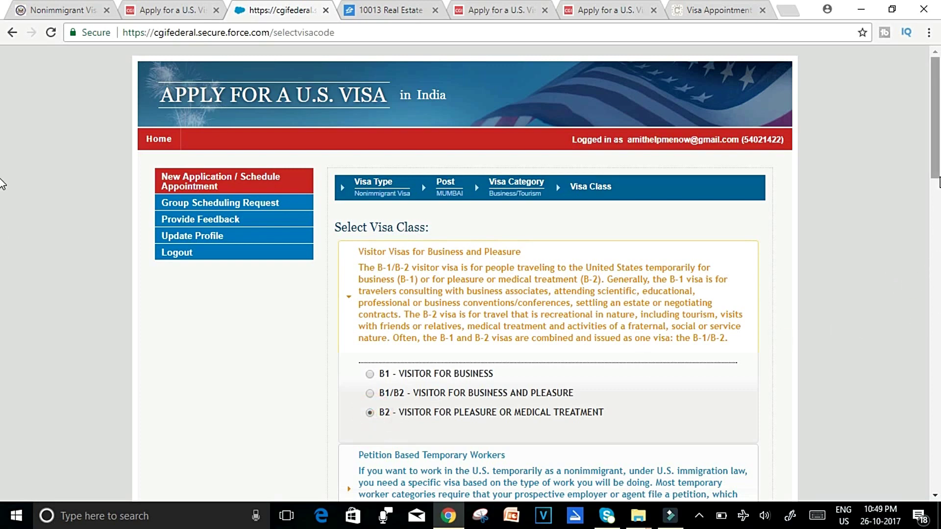
scroll(937, 188, down, 8)
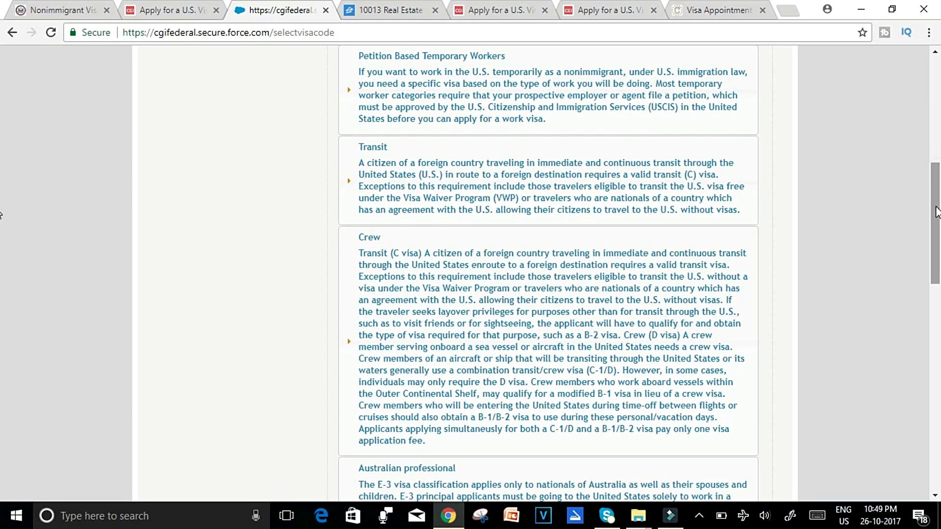
click(937, 201)
drag(936, 201, 938, 401)
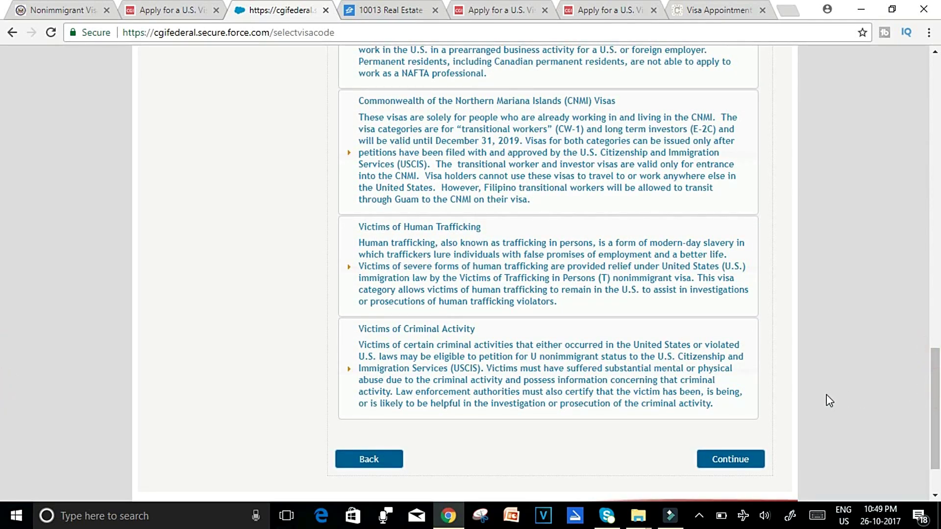
click(745, 458)
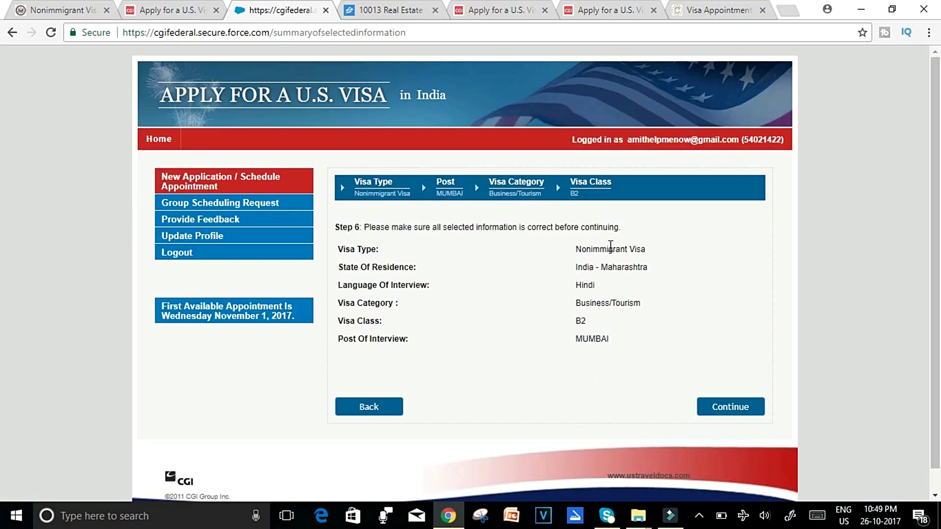
Confirm the Step 6 visa summary to reach the Personal Data page.
click(721, 415)
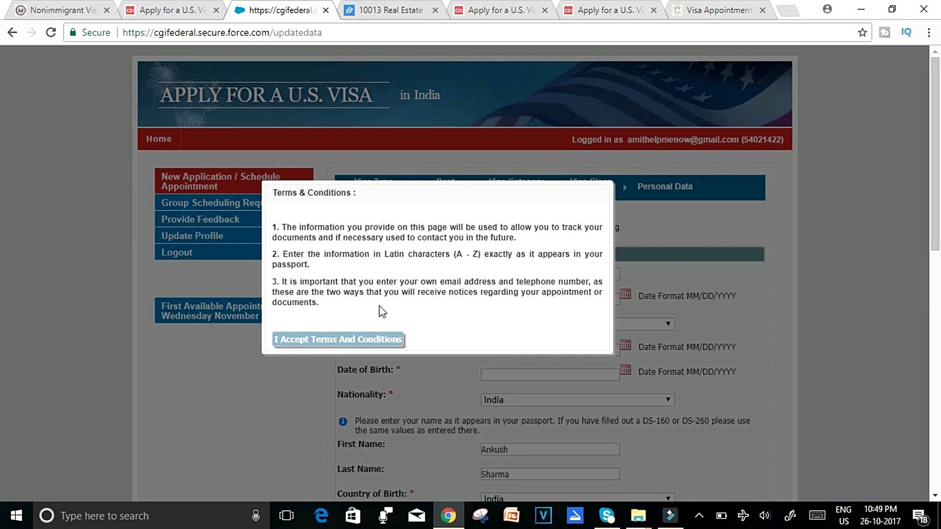
Accept the terms and set the passport issuance date to October 1, 2007.
click(367, 341)
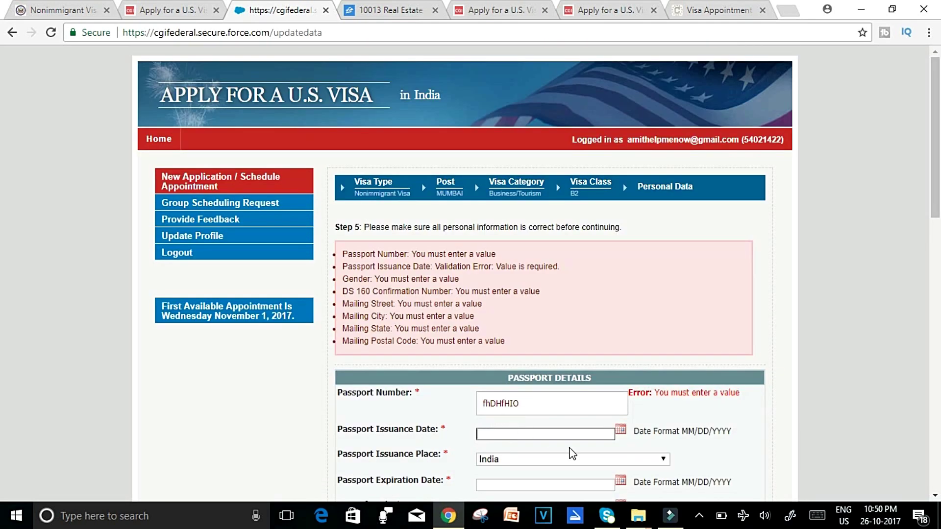
click(620, 430)
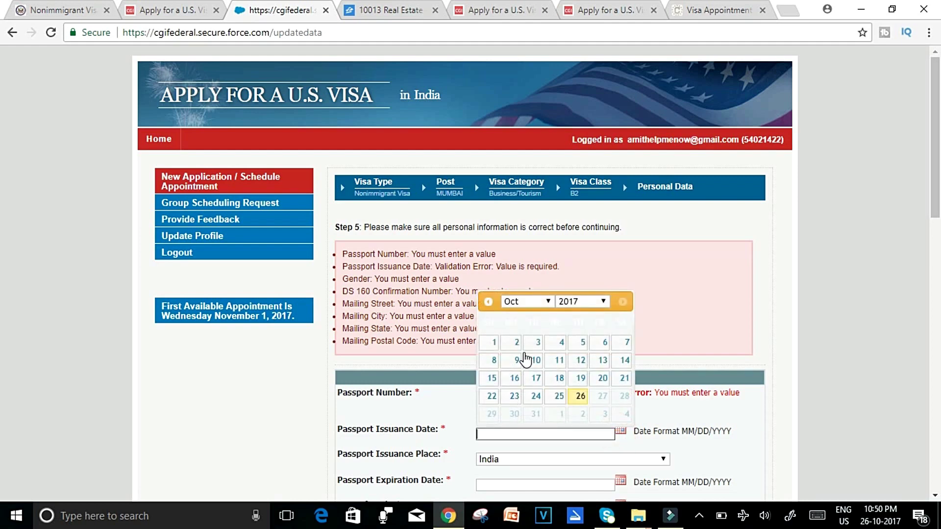
click(603, 301)
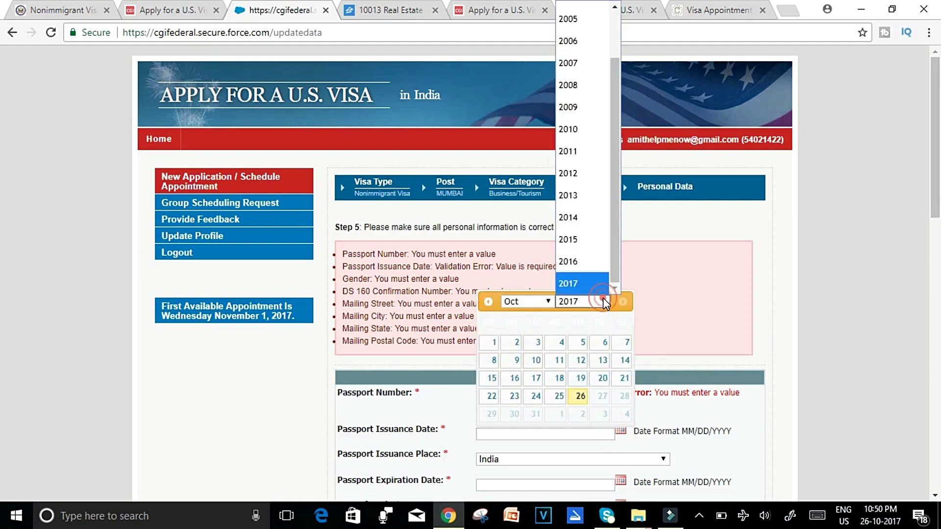
click(568, 71)
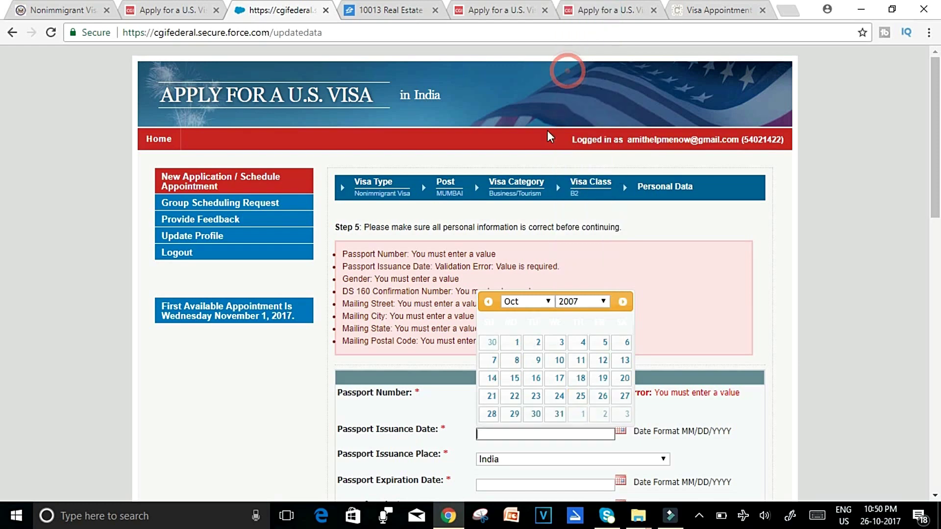
click(520, 344)
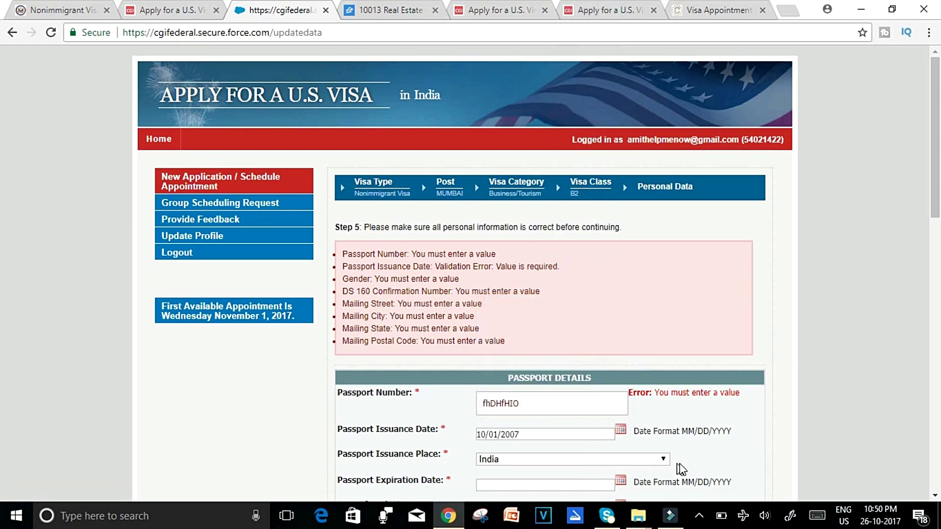
Jump the passport expiration date calendar to the year 2022.
scroll(900, 269, down, 3)
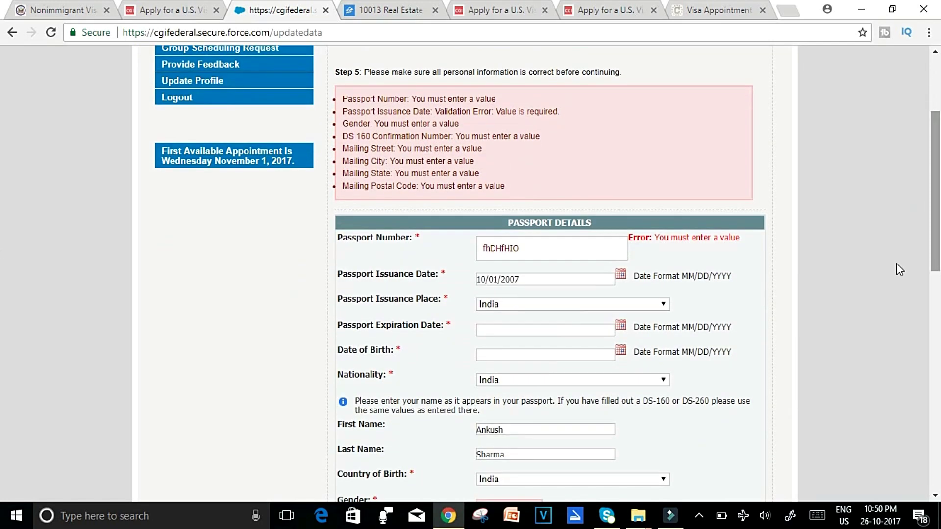
click(621, 325)
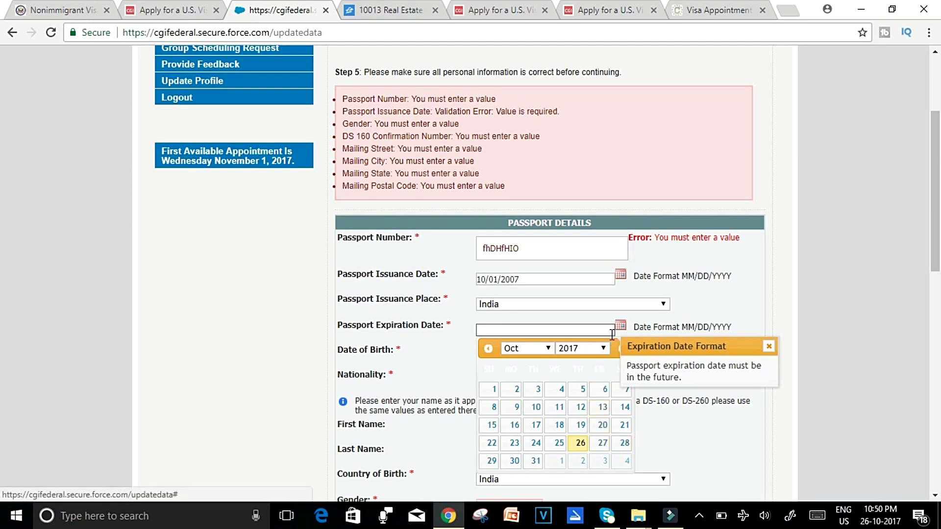
click(604, 348)
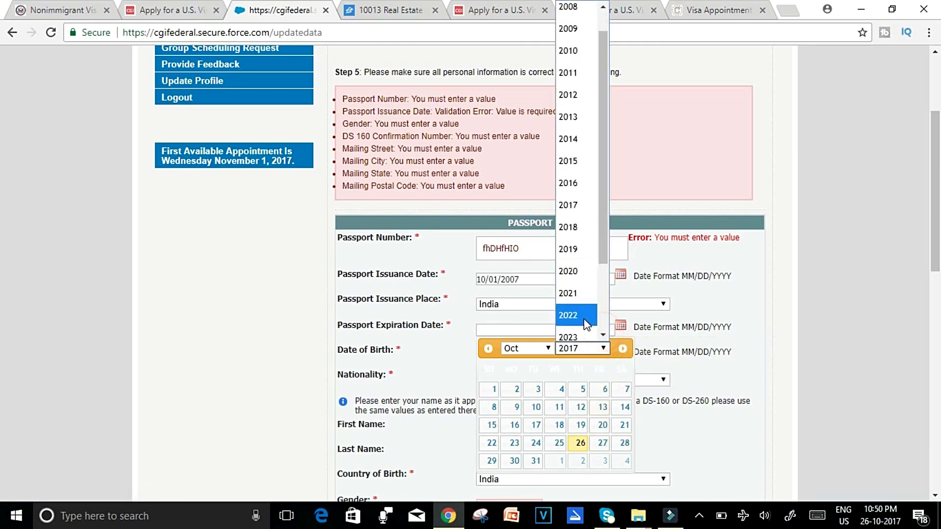
click(586, 321)
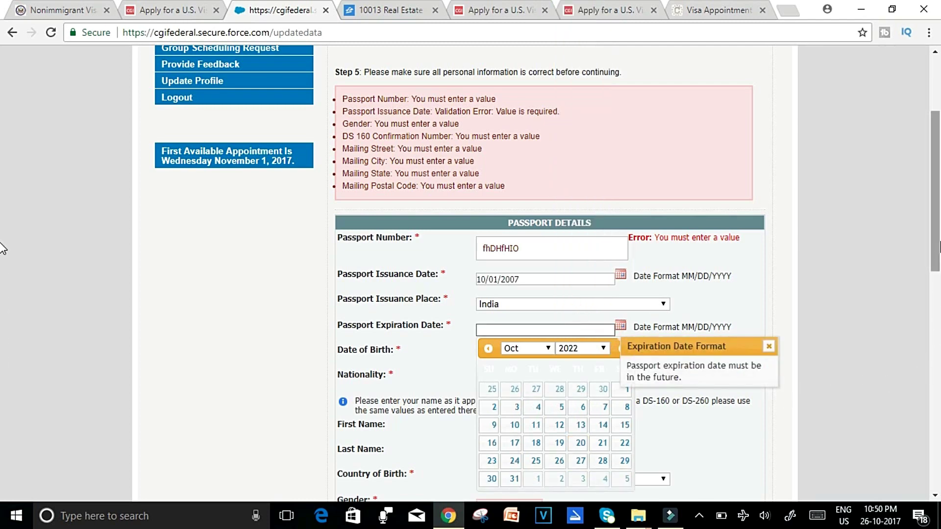
Set the applicant's gender to Male.
scroll(2, 294, down, 4)
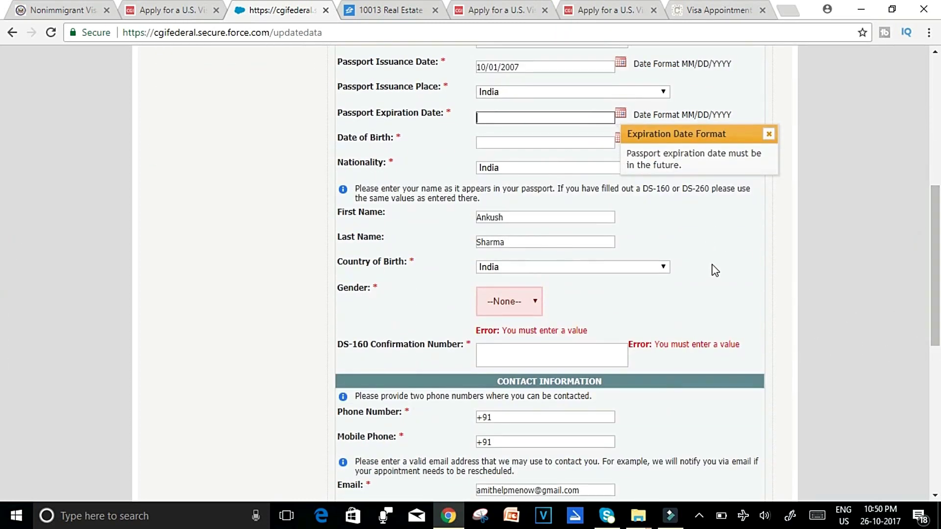
click(536, 310)
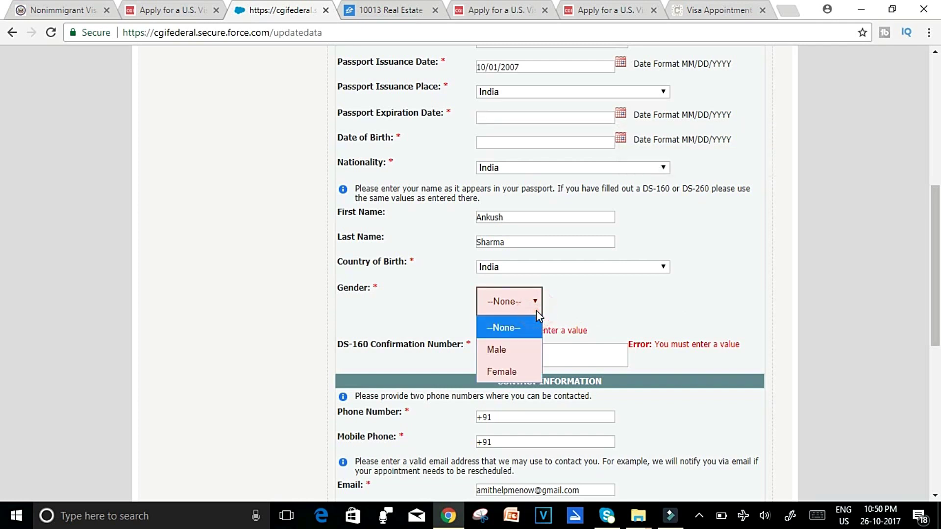
click(524, 345)
click(526, 354)
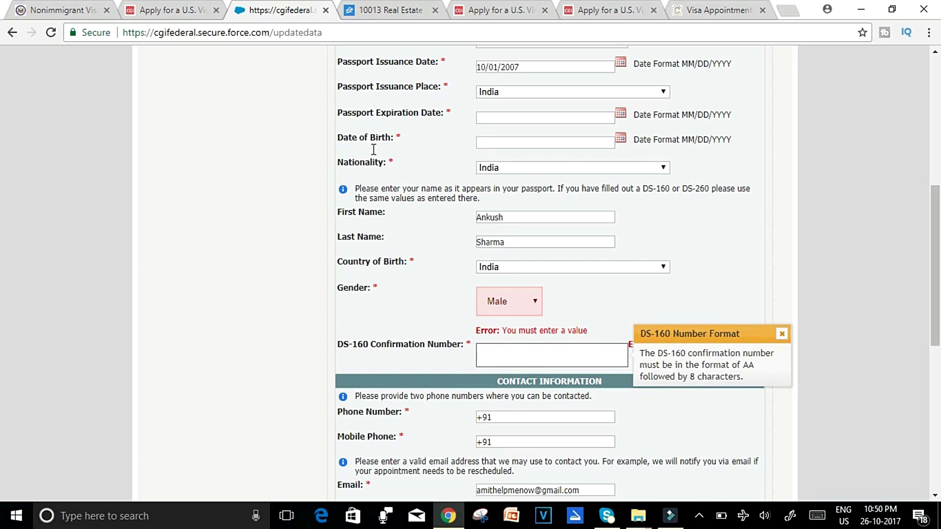
Copy the confirmation number from the DS-160 Confirmation tab and return to the appointment form.
click(200, 2)
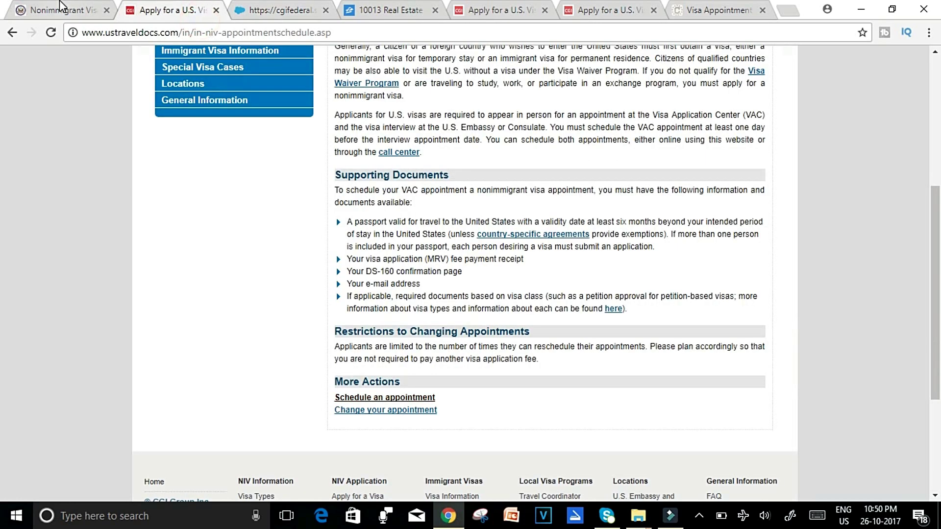
click(62, 9)
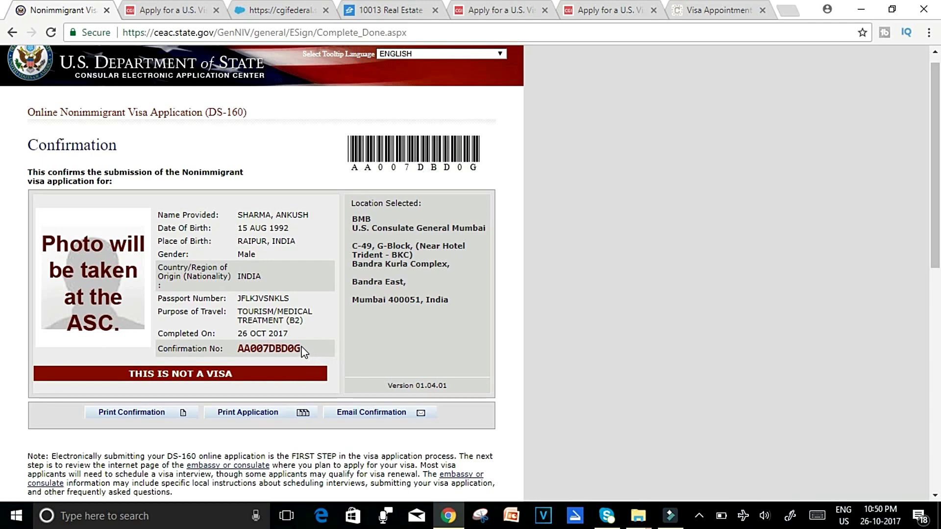
drag(301, 349, 241, 345)
key(ctrl+c)
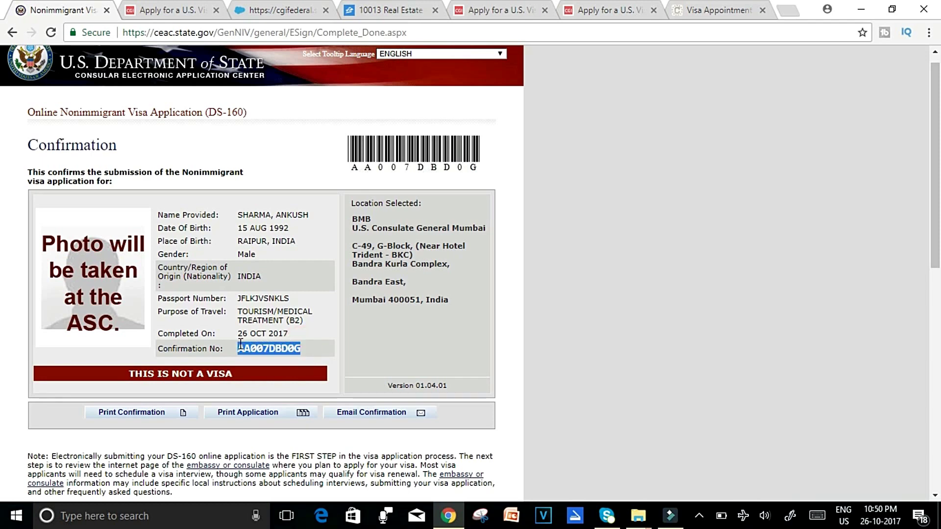
click(267, 11)
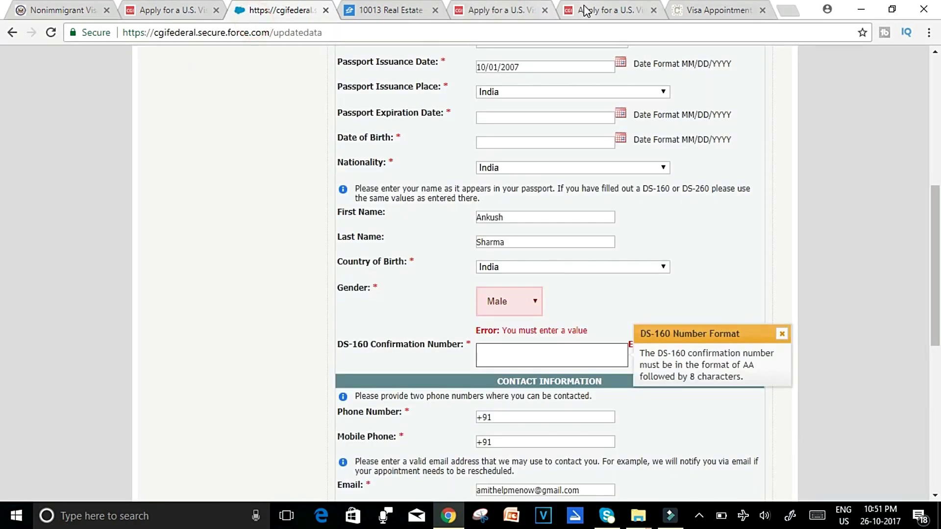
Paste the DS-160 confirmation number and enter the phone number after +91.
click(546, 352)
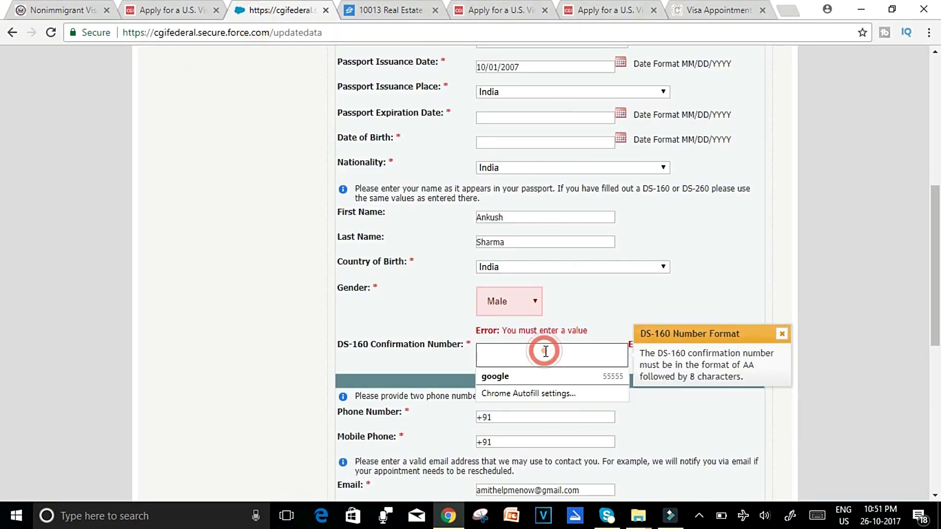
key(ctrl+v)
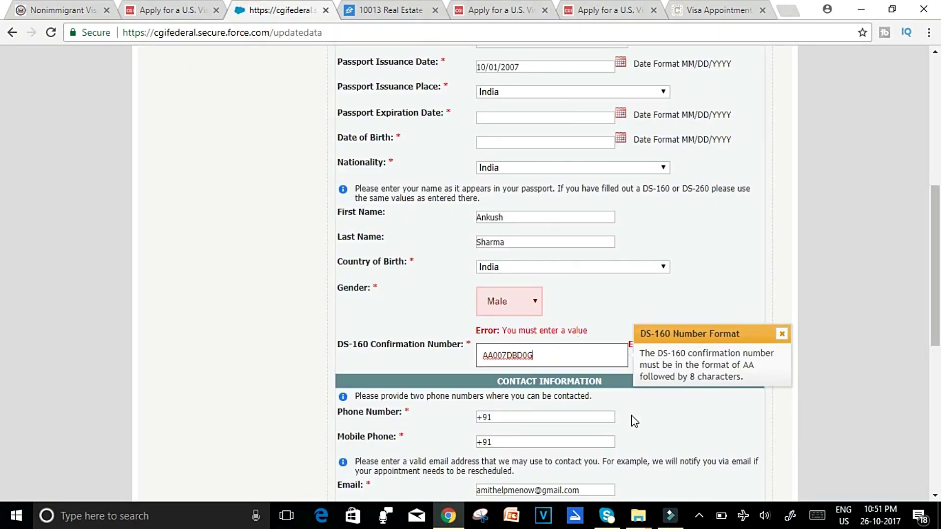
click(571, 418)
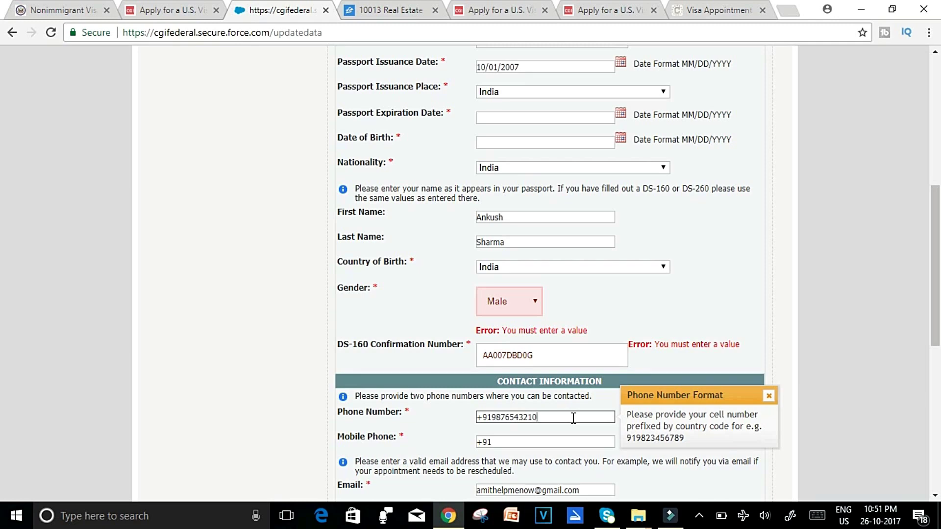
drag(936, 305, 938, 400)
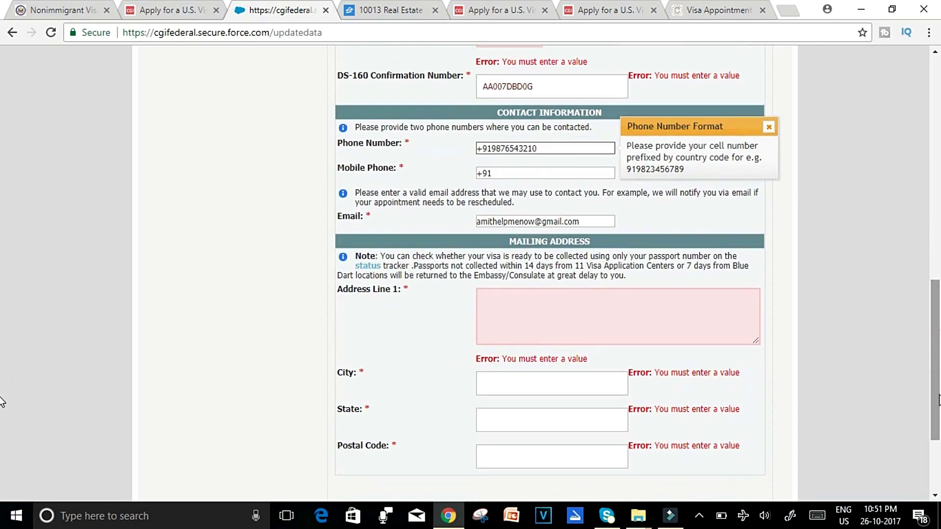
Begin the mailing address and recheck the DS-160 number format hint.
click(684, 315)
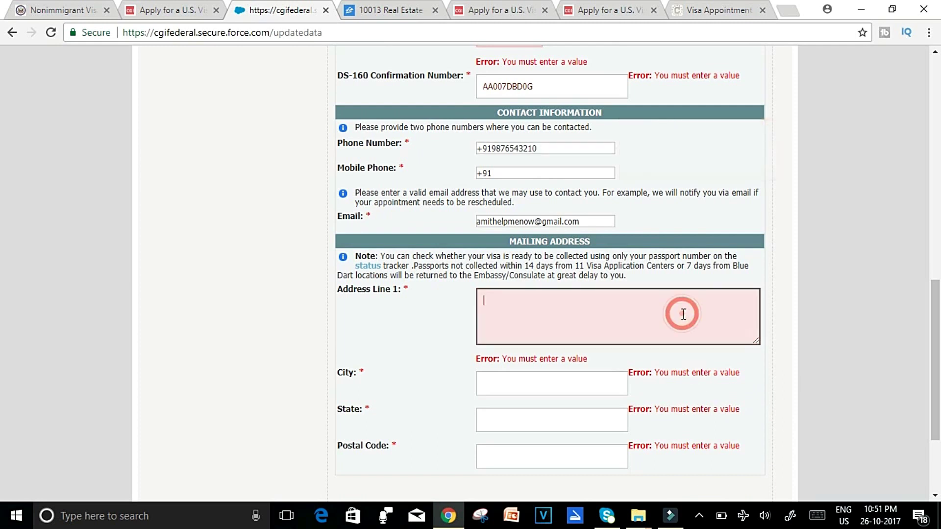
text(hickakjn)
scroll(2, 294, up, 2)
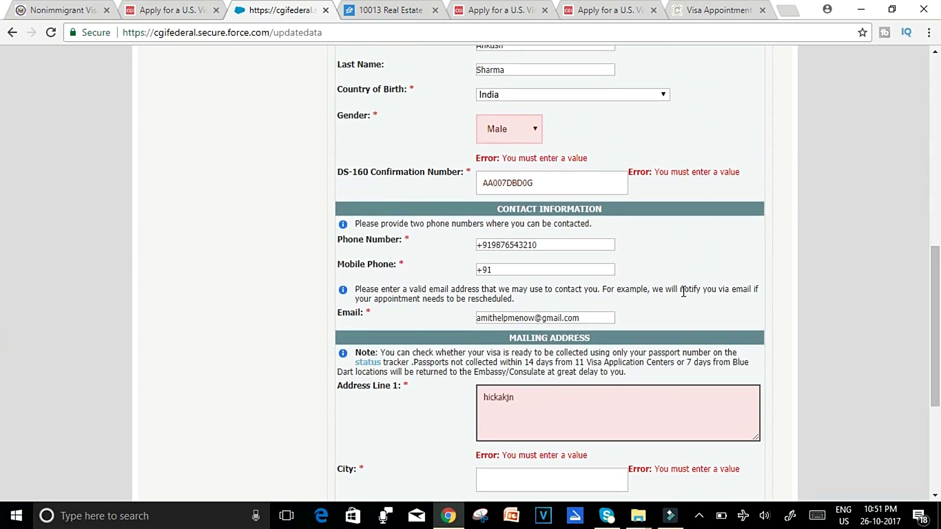
click(593, 189)
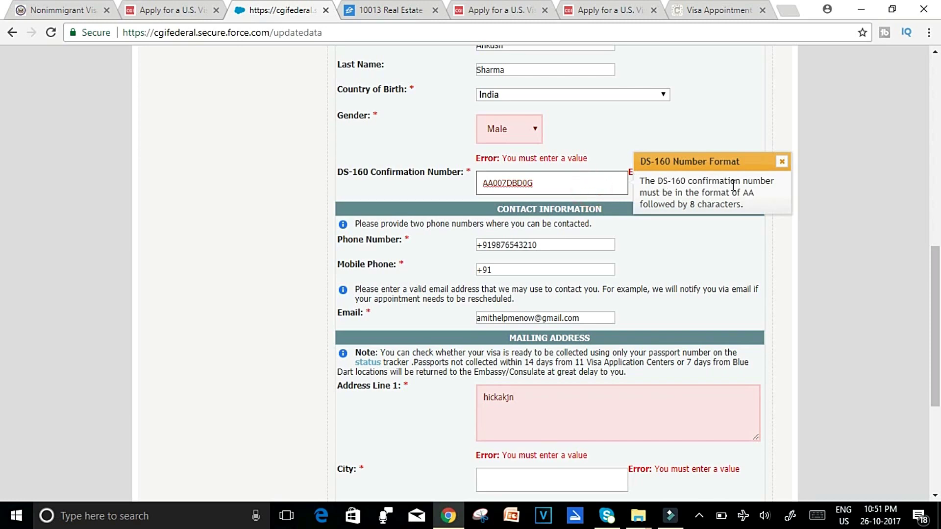
click(902, 245)
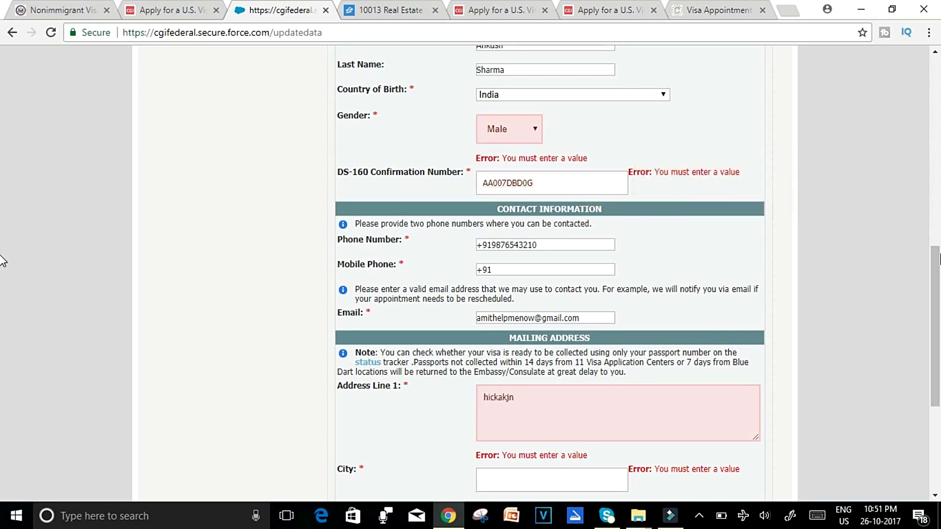
scroll(2, 290, up, 1)
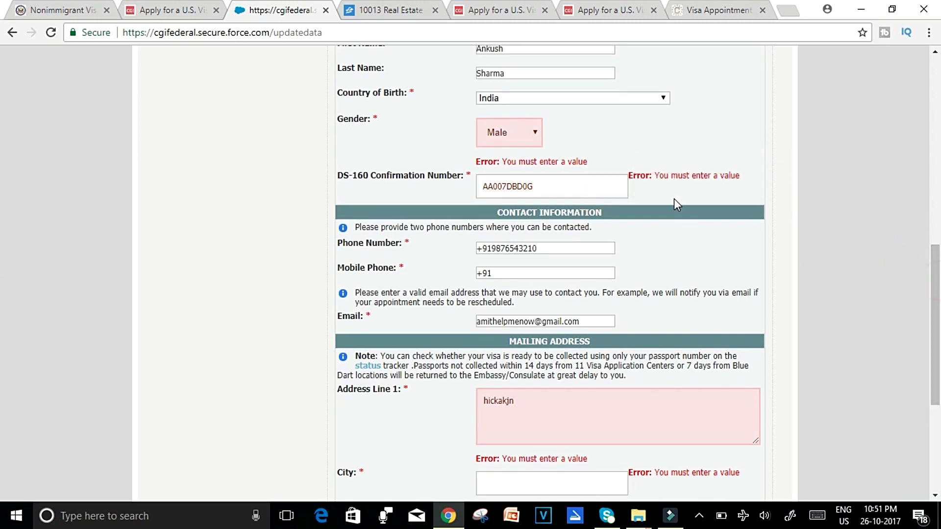
click(597, 186)
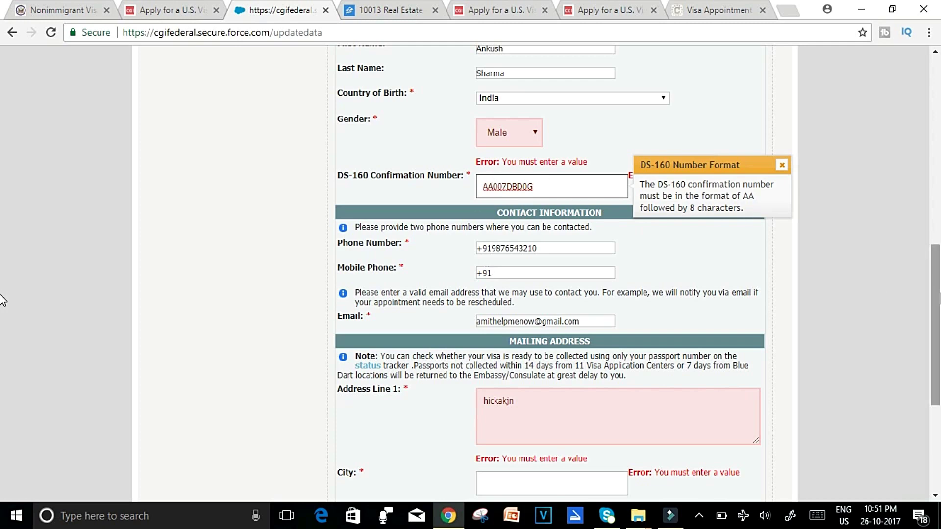
Fill in the mailing address postal code, state and city fields.
scroll(2, 289, down, 5)
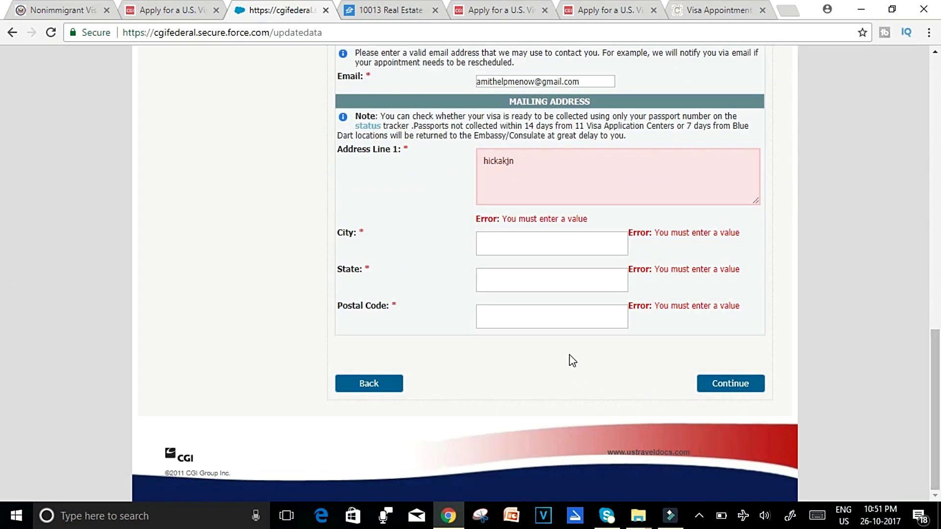
click(541, 319)
click(496, 278)
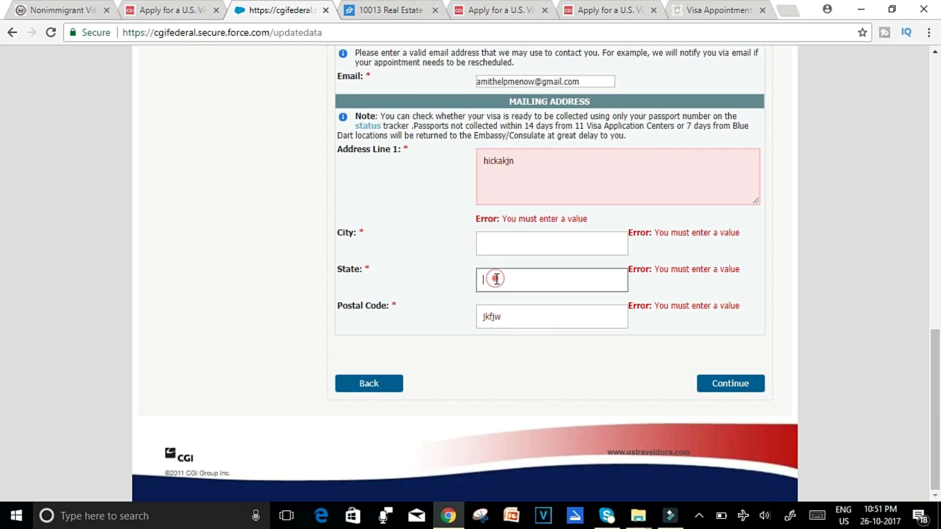
text(efkjwoe)
click(484, 239)
text(mkwefl)
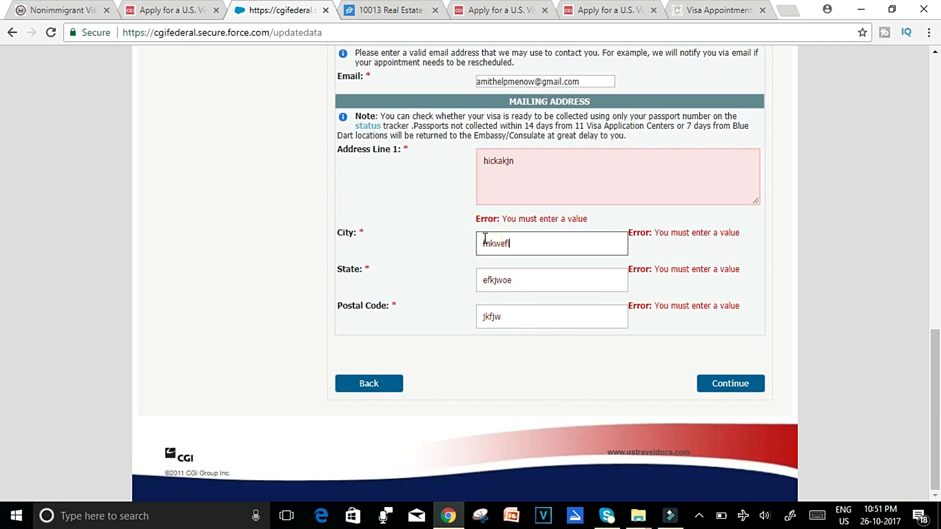
drag(936, 391, 938, 224)
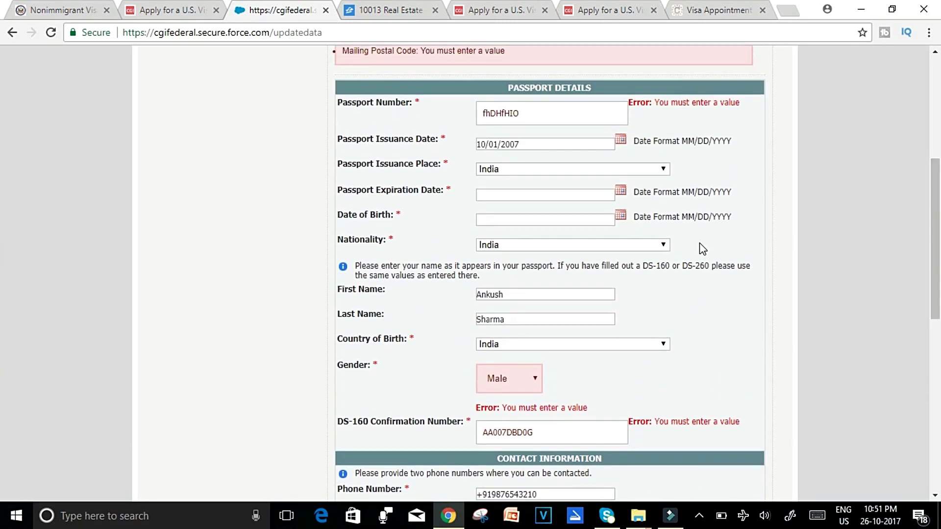
click(619, 218)
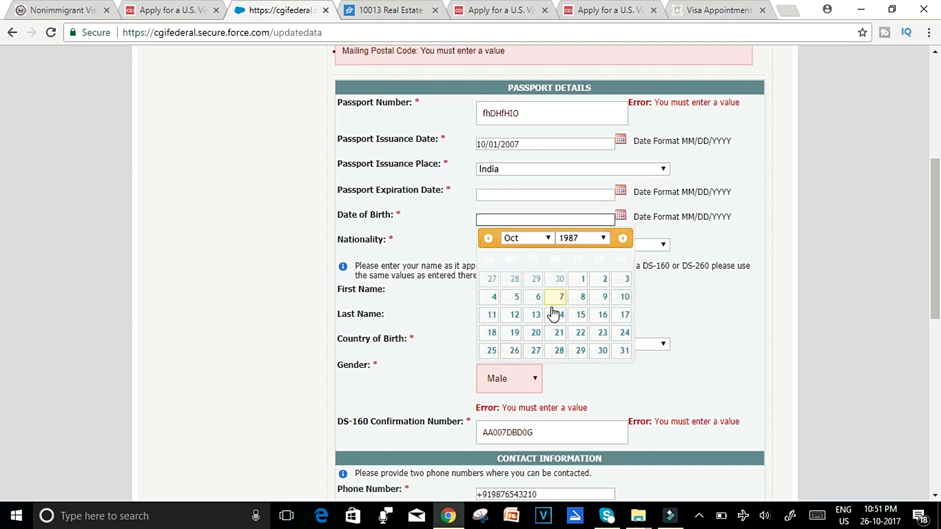
click(512, 334)
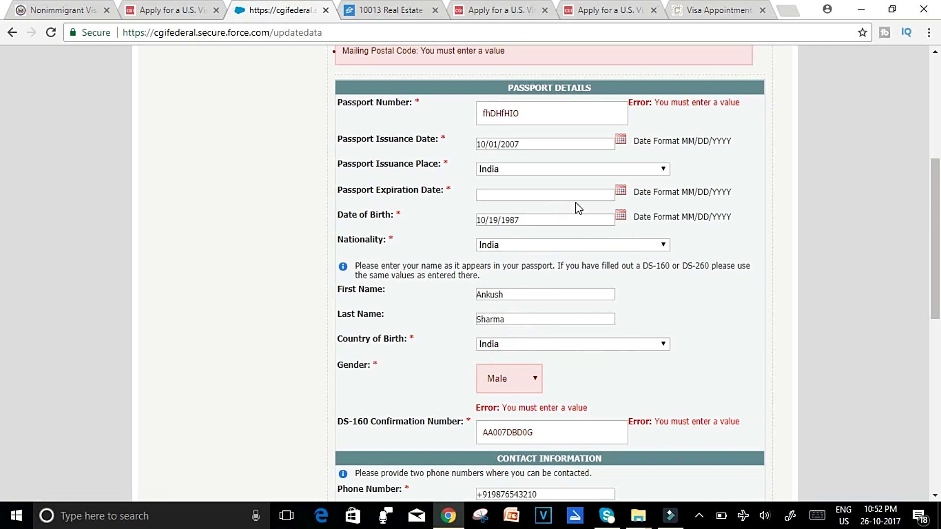
click(620, 192)
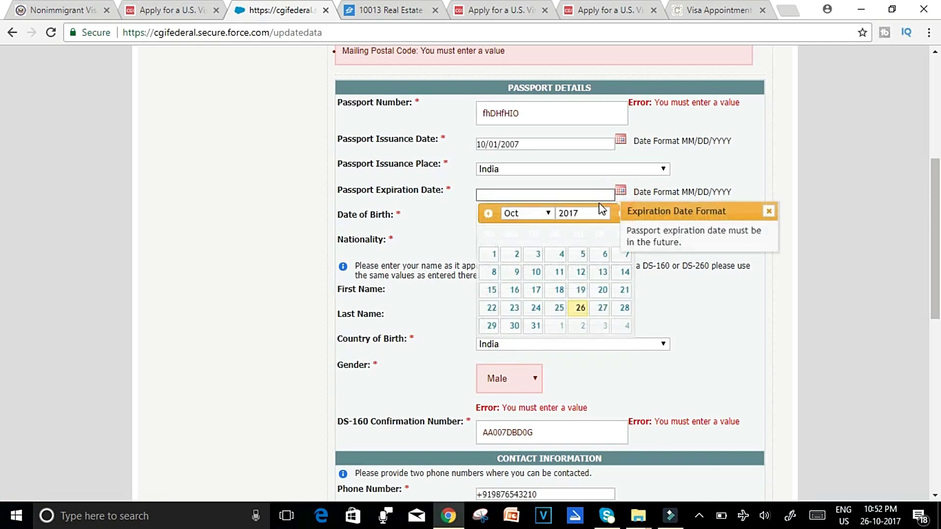
click(603, 213)
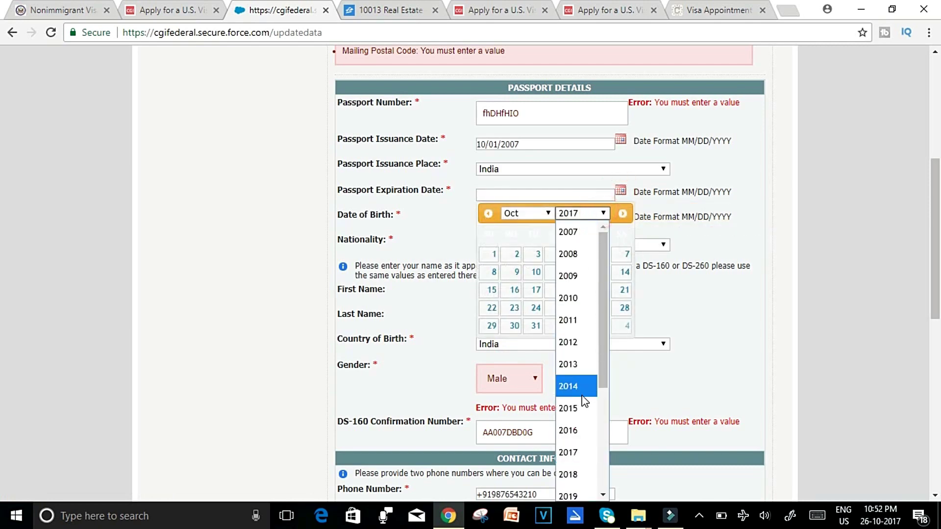
drag(606, 334, 609, 393)
scroll(607, 395, down, 1)
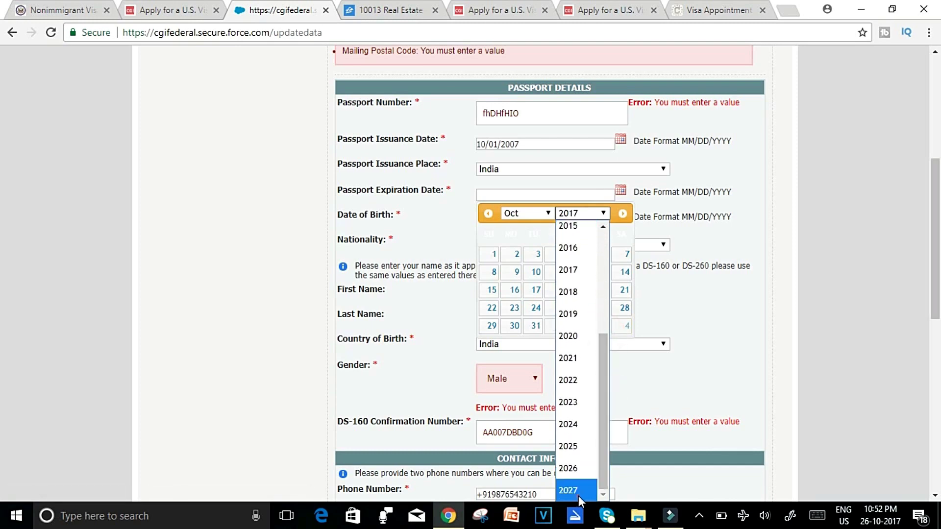
click(579, 493)
click(848, 319)
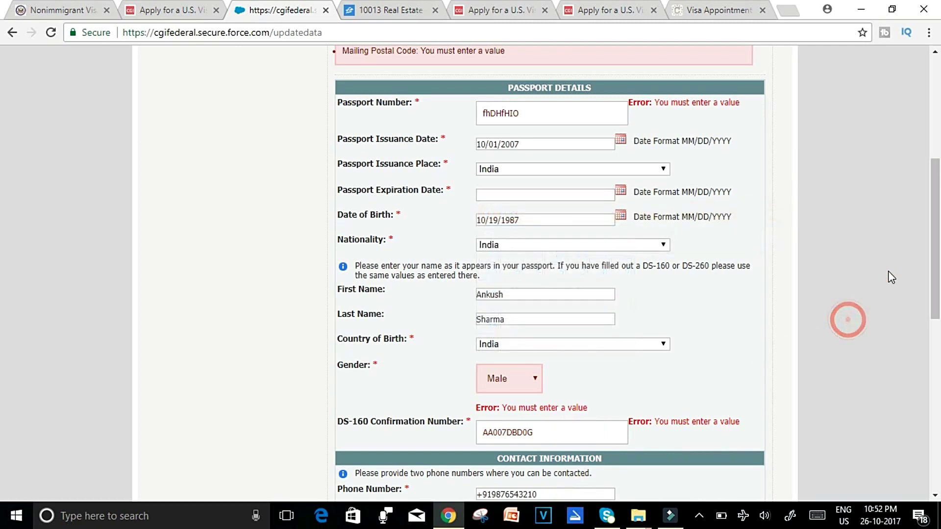
scroll(3, 204, down, 3)
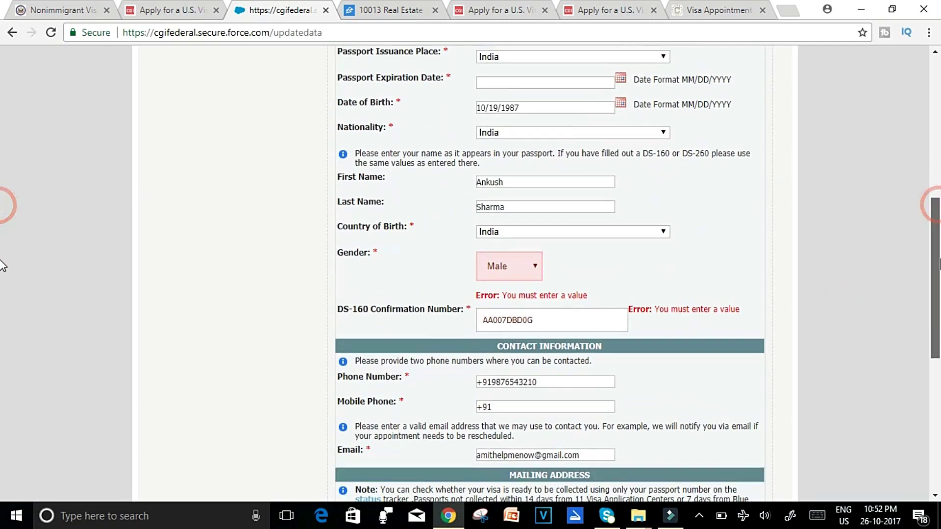
scroll(3, 274, down, 6)
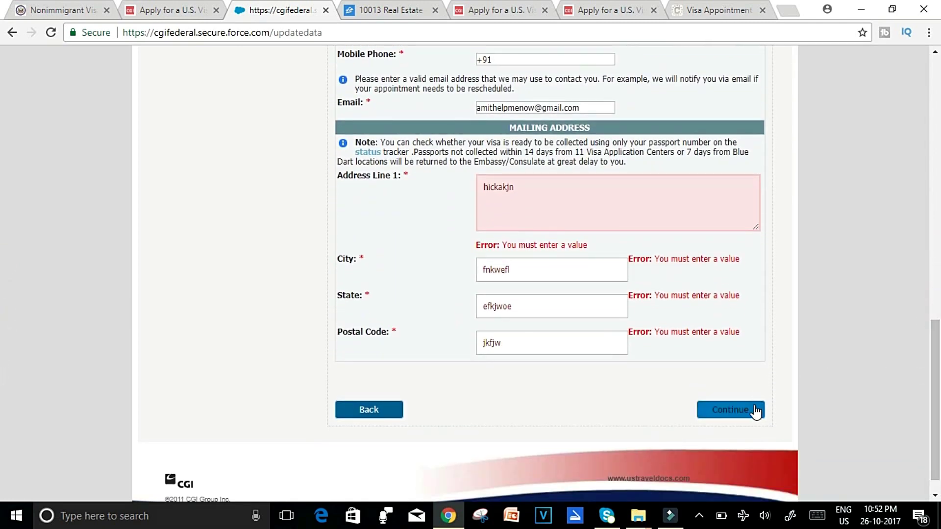
Submit the profile, cancel the Add By Name dependent form, and continue to Step 7.
click(756, 411)
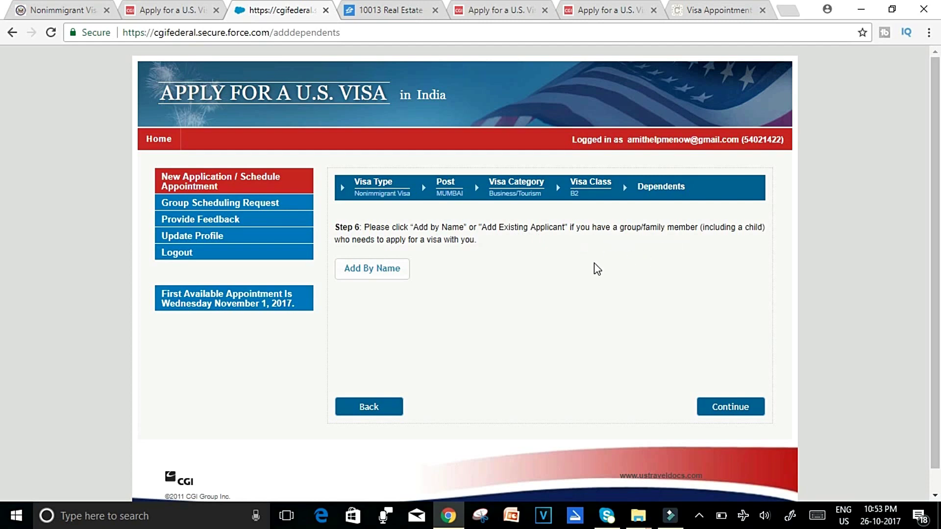
click(380, 271)
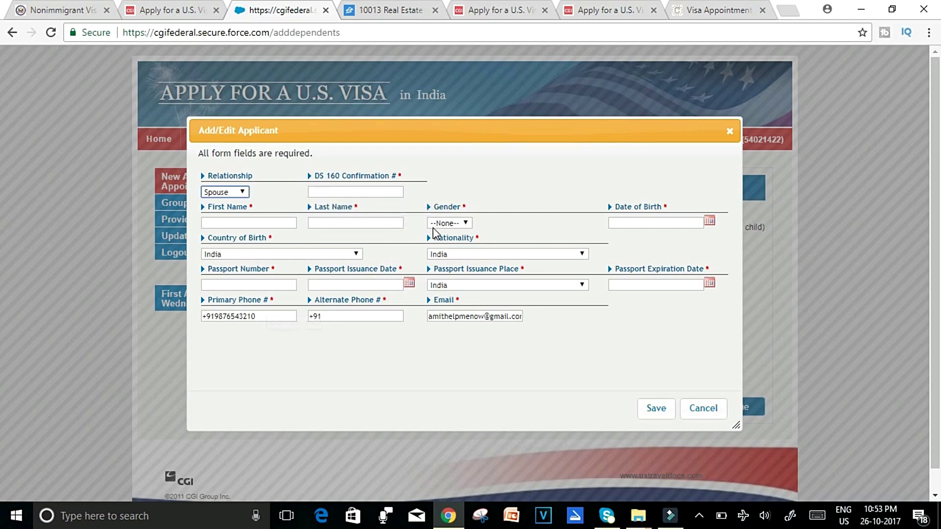
click(730, 132)
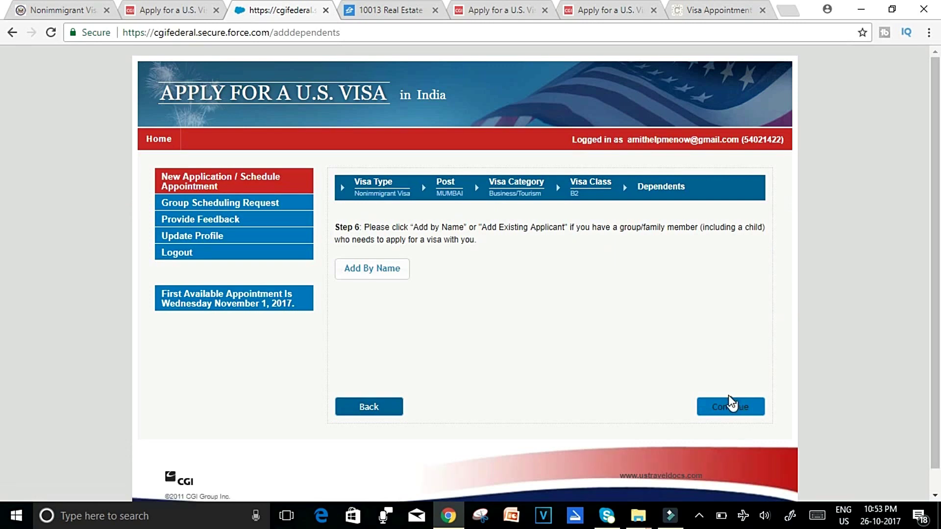
click(729, 406)
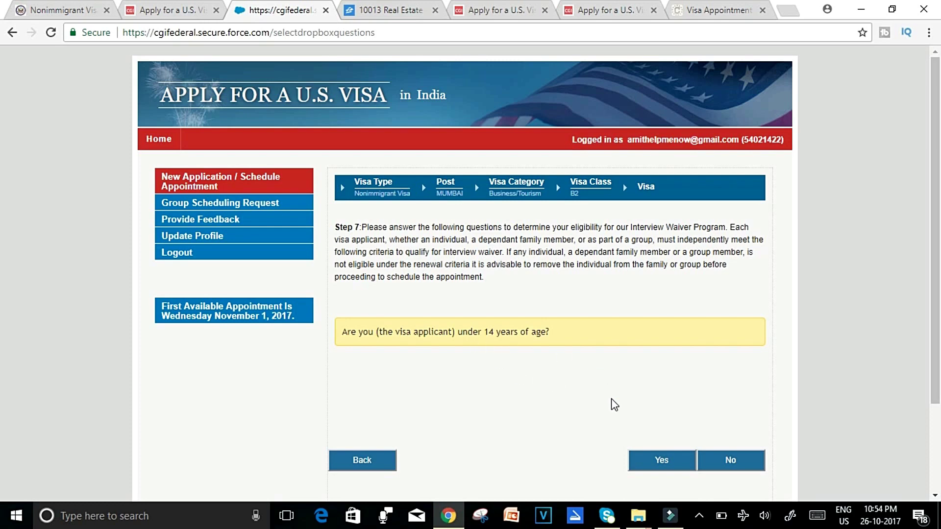
Answer No to both the under-14 and 80-or-older interview waiver questions.
click(731, 470)
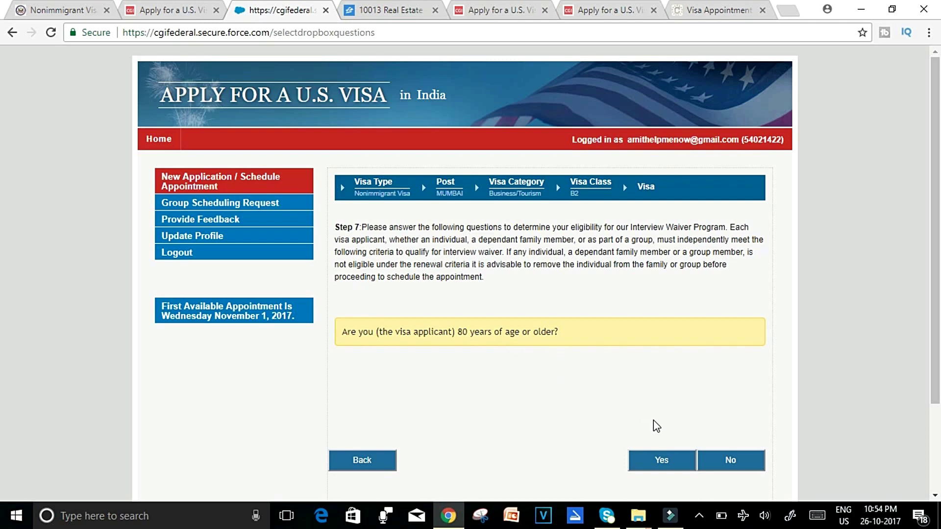
click(719, 462)
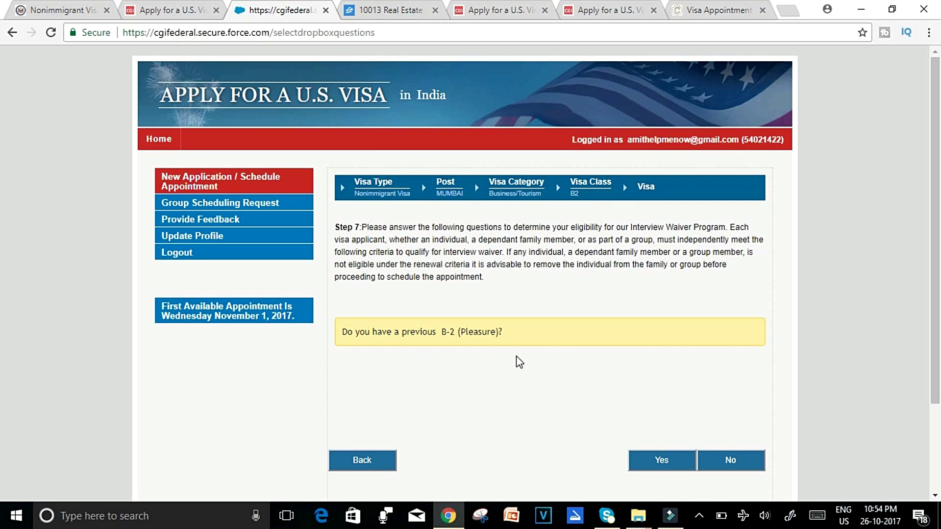
Answer No to the previous B-2 (Pleasure) visa question.
click(721, 458)
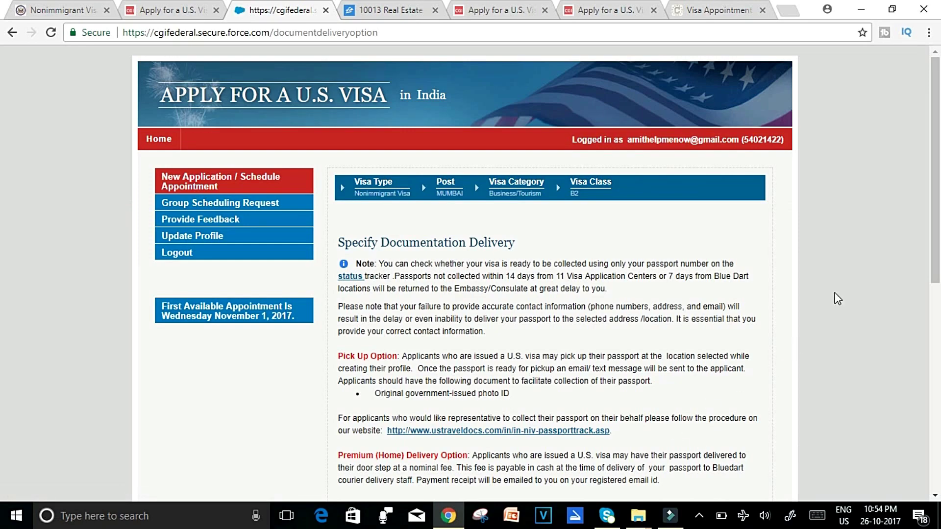
scroll(3, 169, down, 3)
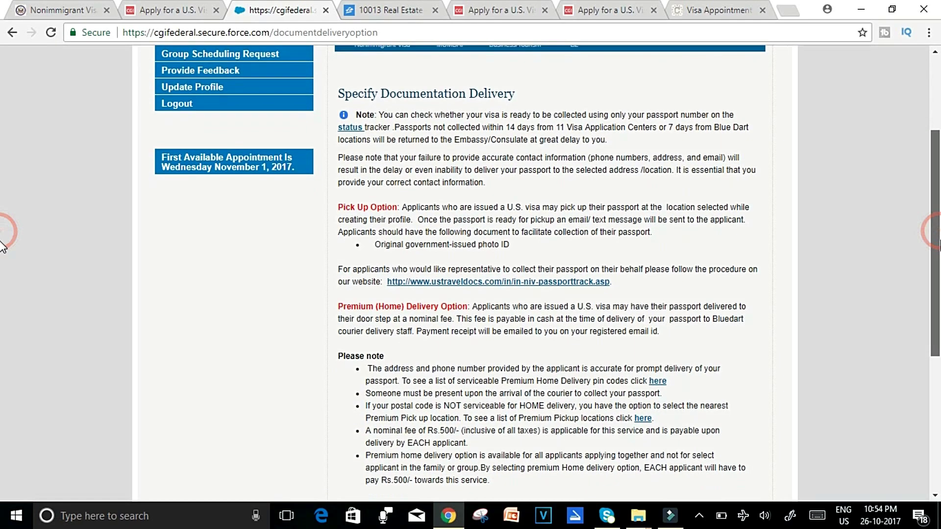
scroll(3, 245, down, 2)
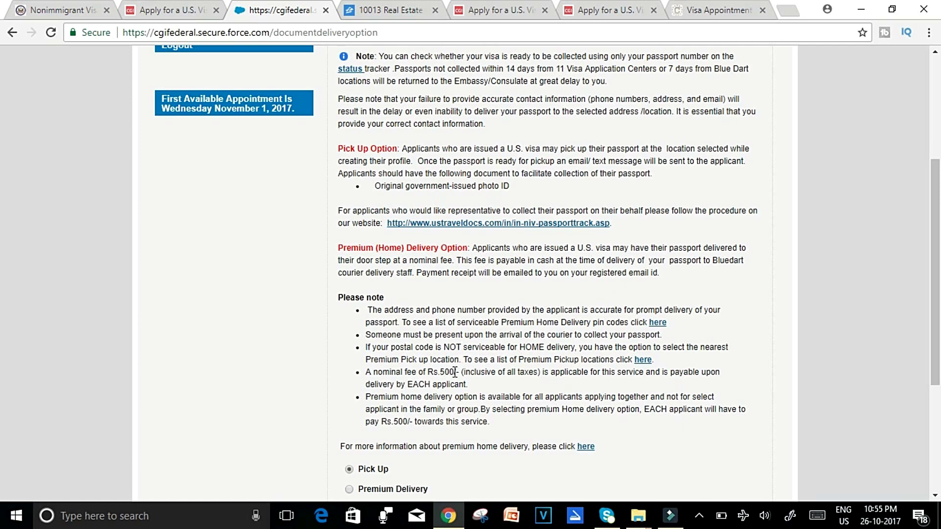
scroll(3, 300, down, 1)
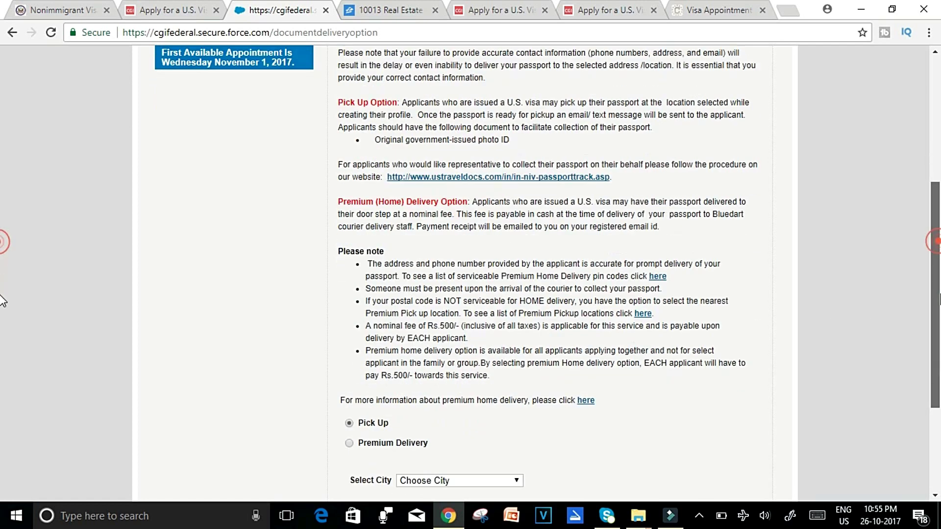
scroll(2, 300, down, 3)
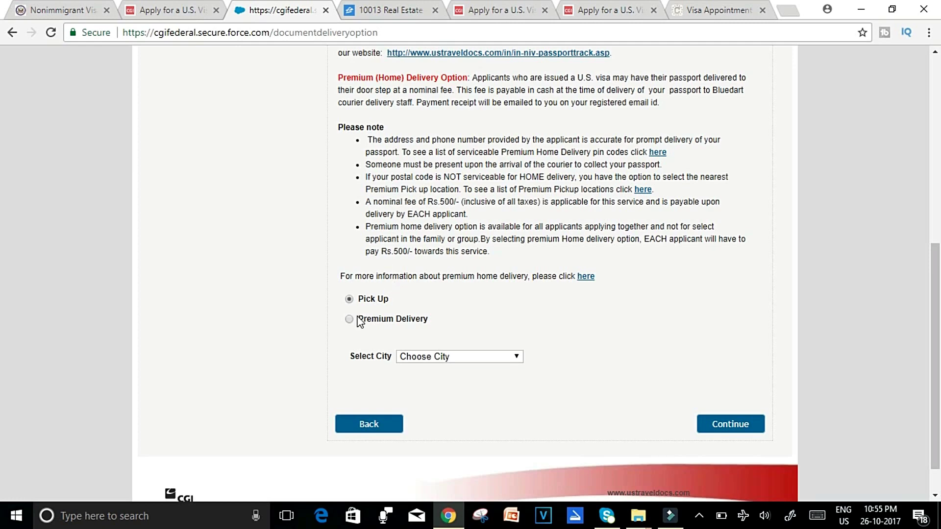
Choose Pick Up delivery in Mumbai, tick the Mumbai center address, and continue.
click(514, 358)
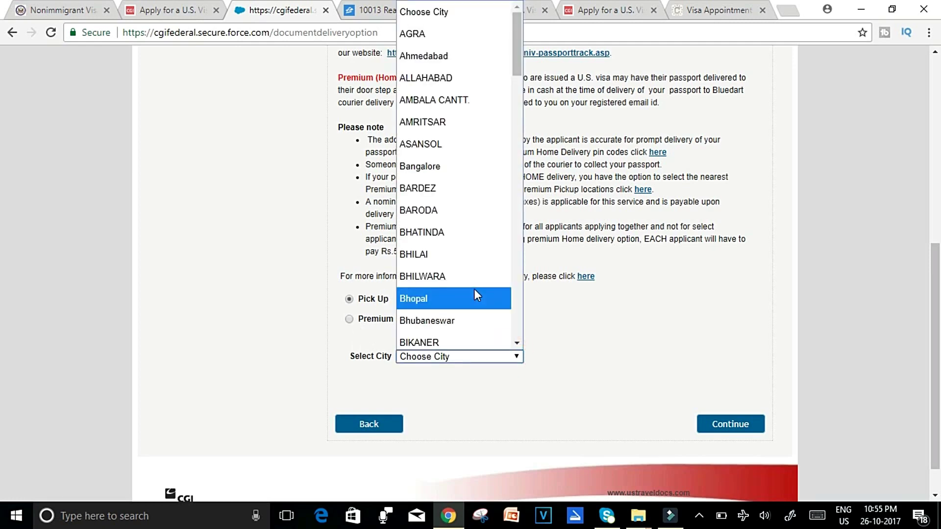
key(m)
key(u)
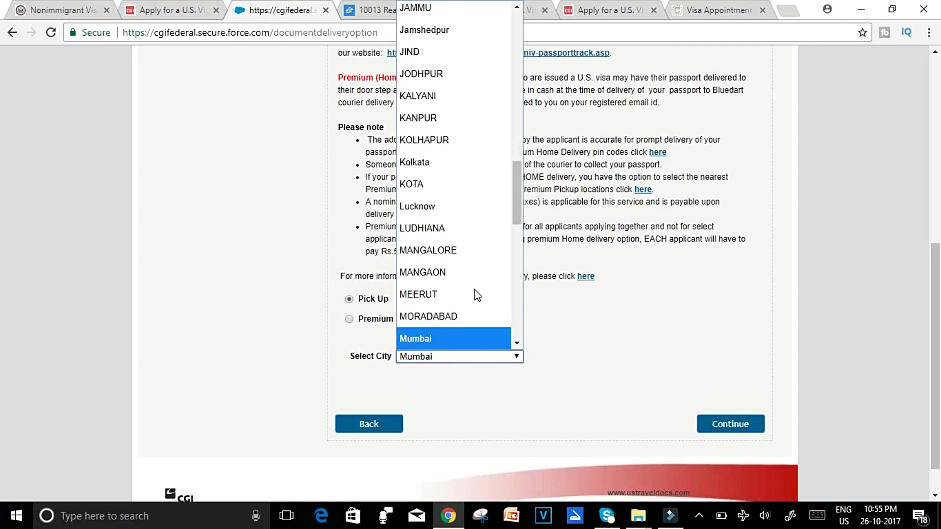
click(471, 329)
scroll(441, 365, down, 1)
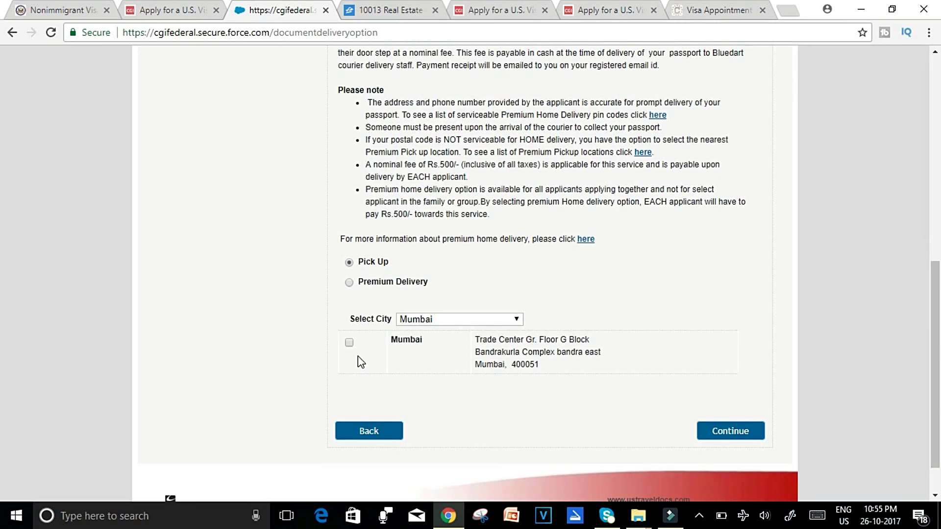
click(349, 343)
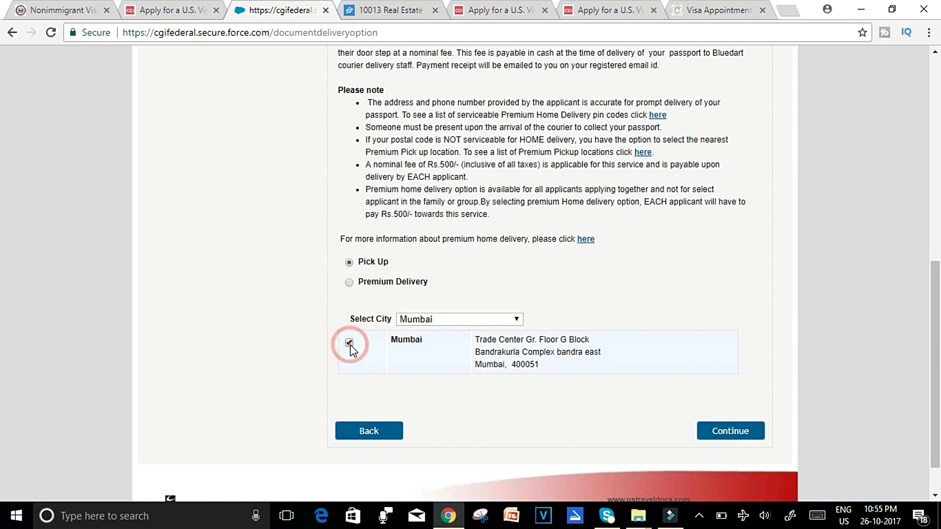
click(741, 433)
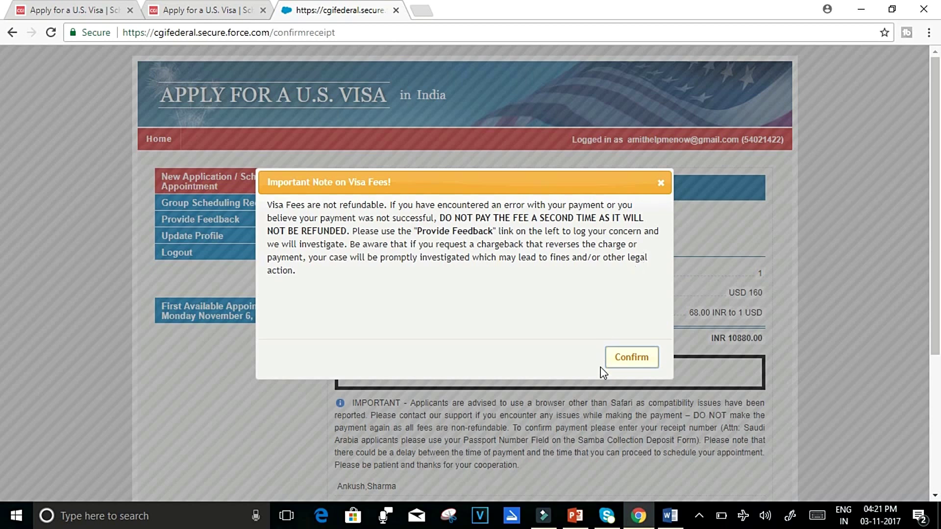
Confirm the fee note, open NEFT, IMPS and Axis Bank instructions in new tabs, then view NEFT.
click(642, 357)
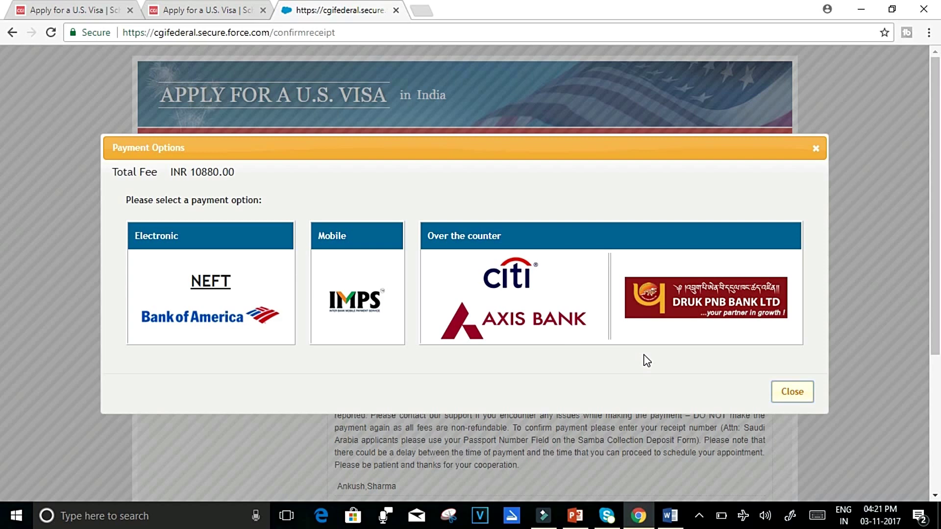
right_click(275, 265)
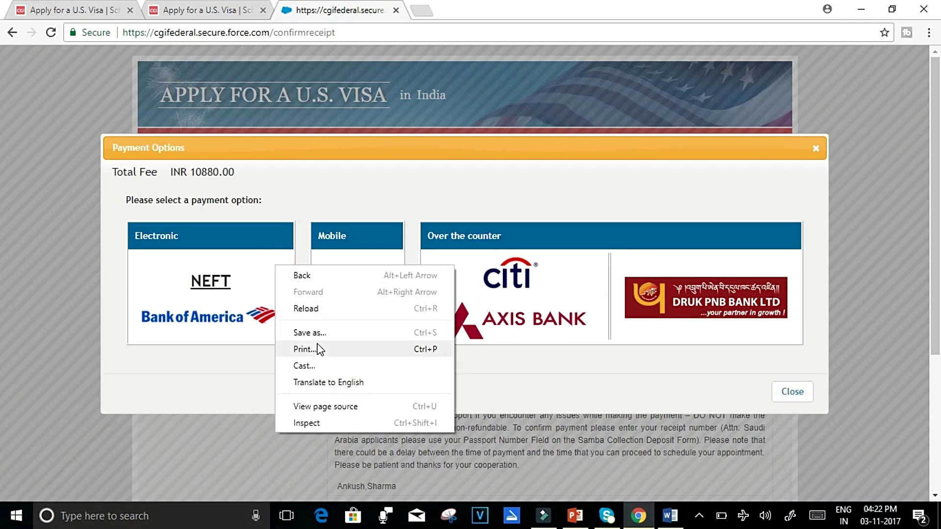
click(217, 281)
right_click(216, 282)
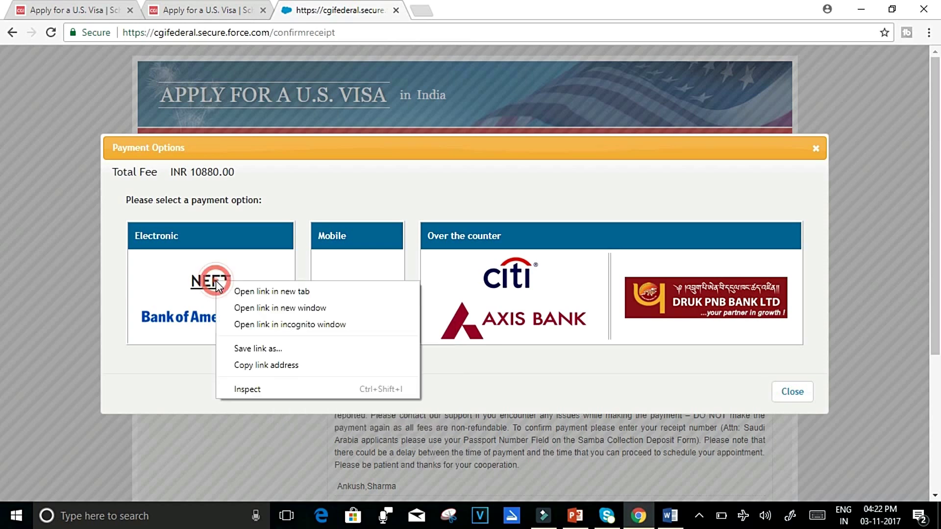
click(243, 292)
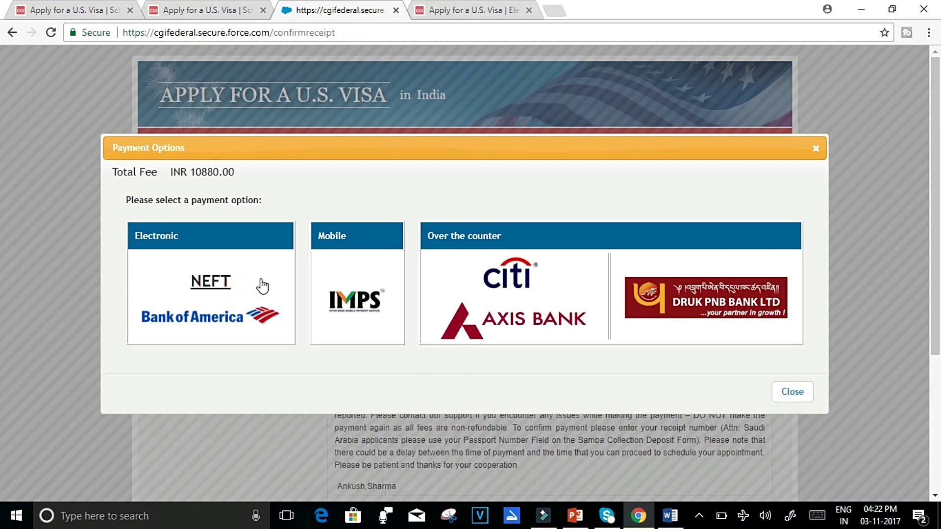
right_click(355, 302)
click(386, 309)
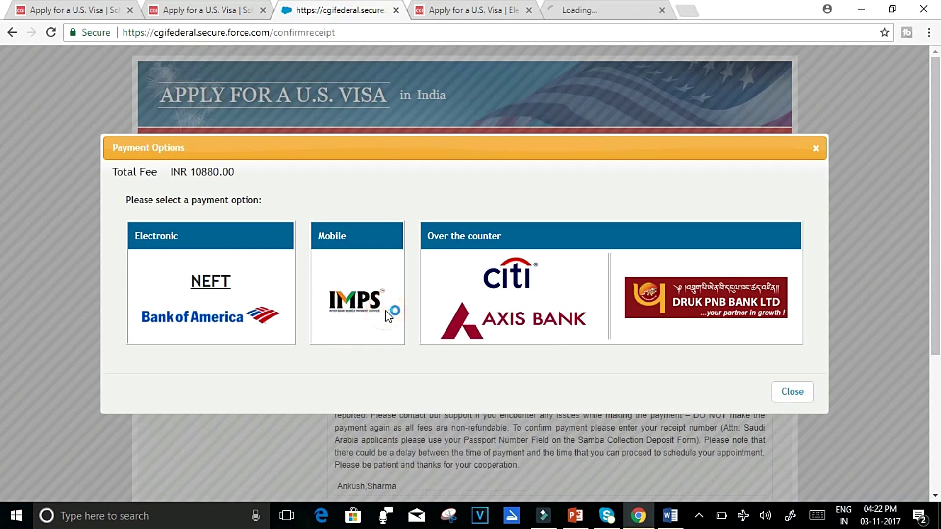
right_click(518, 319)
click(603, 138)
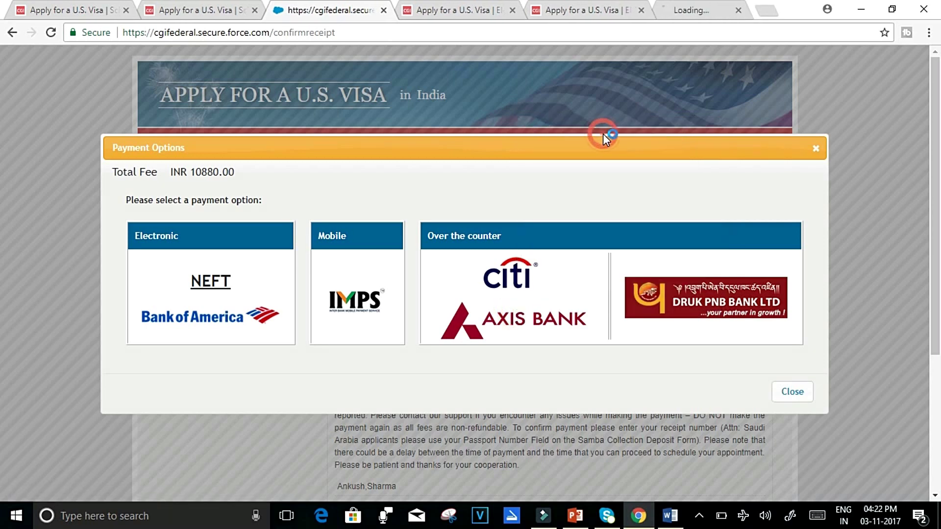
click(446, 11)
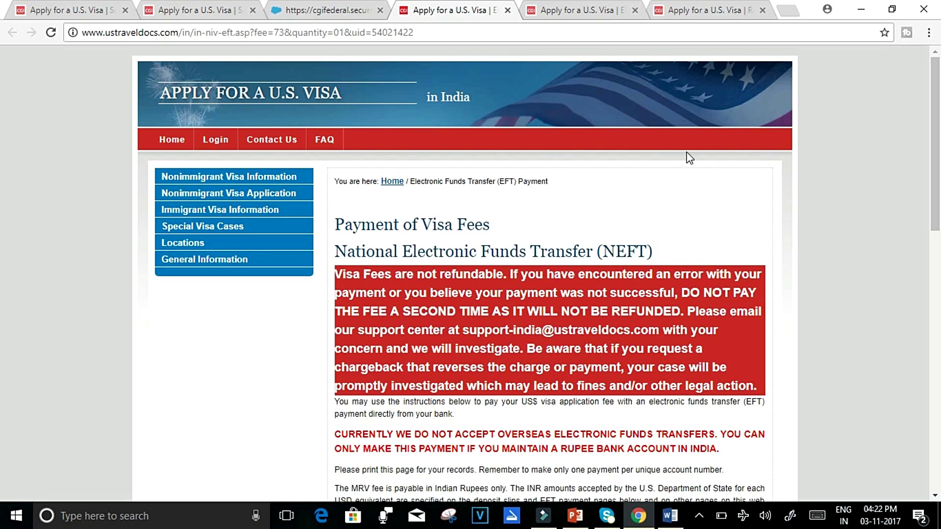
Select the unique TIER beneficiary account number on the NEFT page, then view the IMPS instructions.
drag(936, 167, 935, 206)
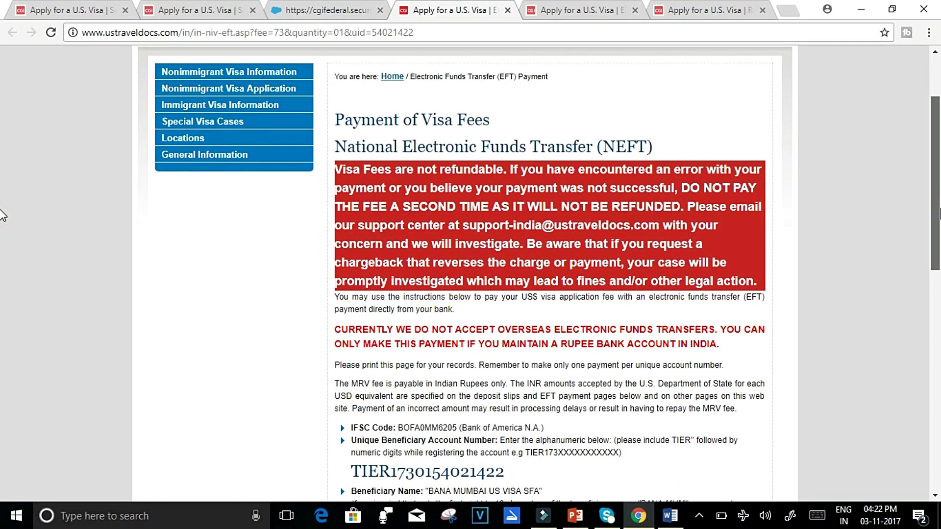
scroll(2, 218, down, 1)
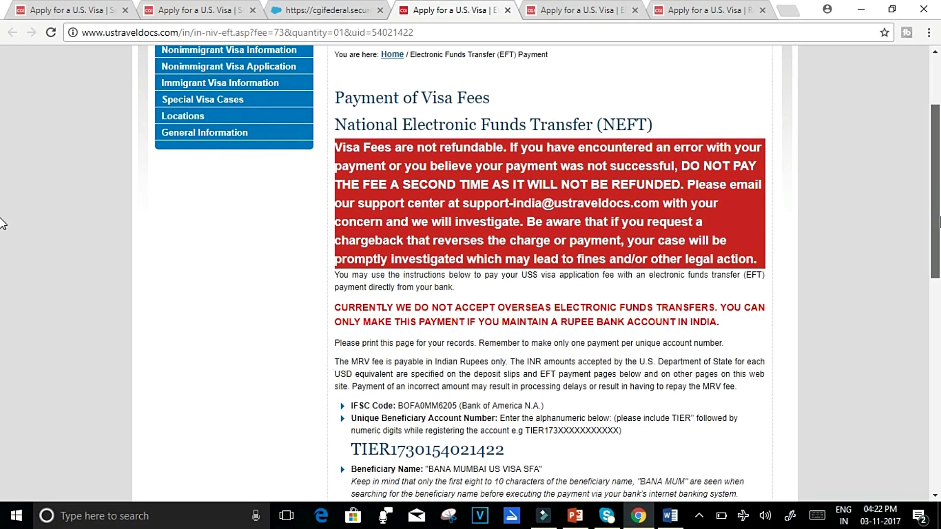
scroll(2, 228, down, 1)
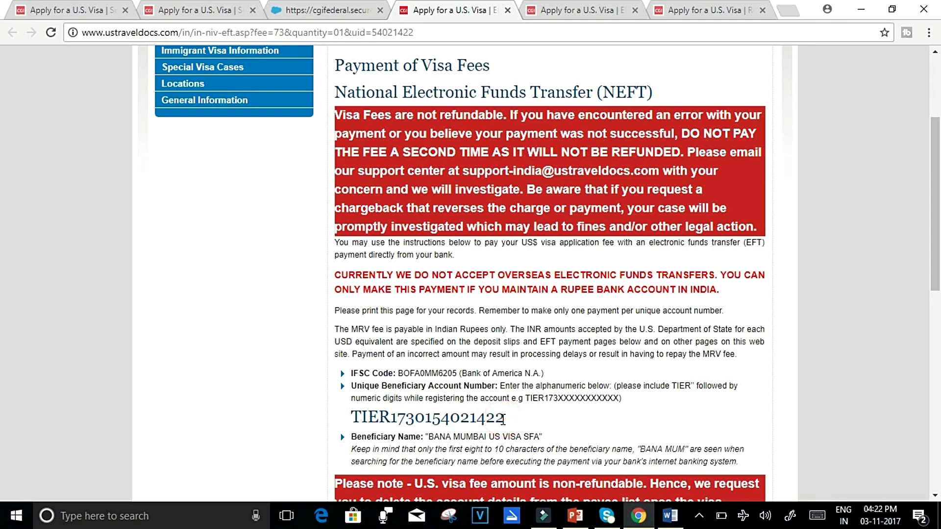
drag(505, 419, 507, 425)
drag(352, 417, 506, 421)
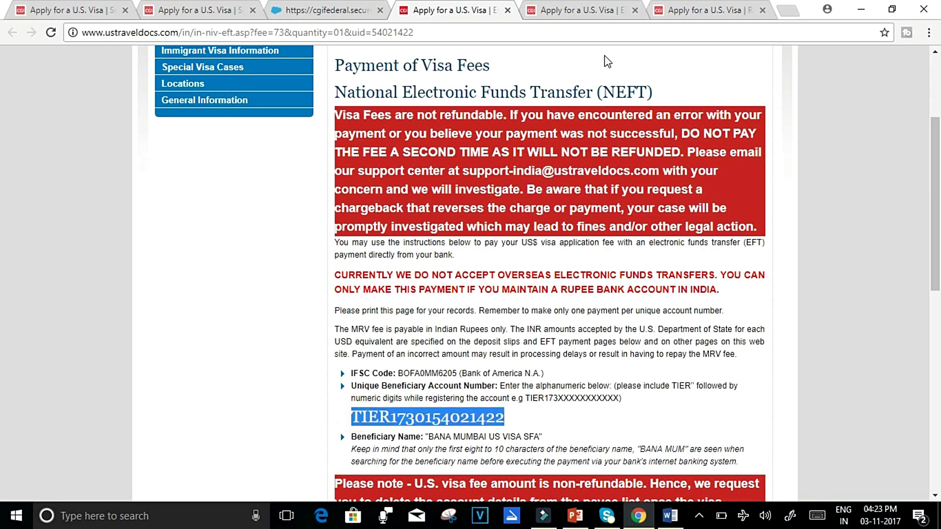
click(603, 9)
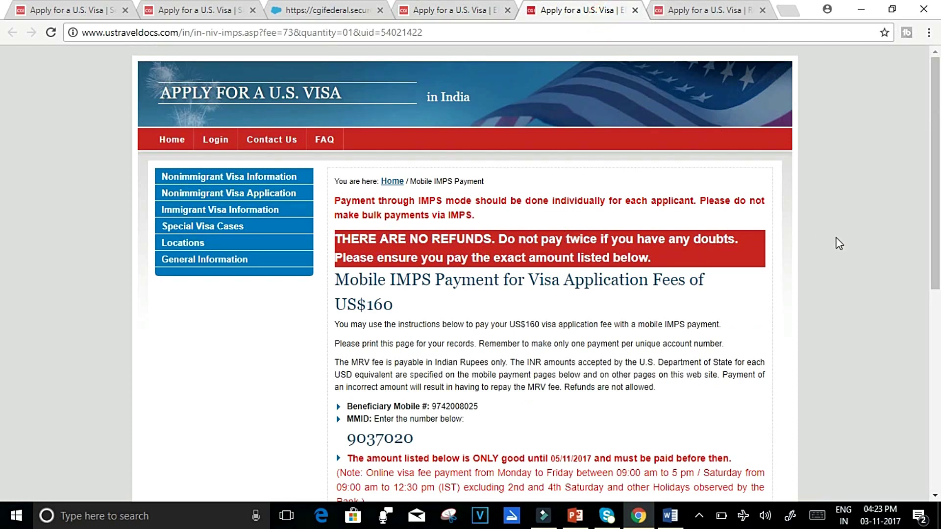
Review the Mobile IMPS instructions for INR 10880, then switch to the cash deposit slip.
drag(936, 191, 938, 270)
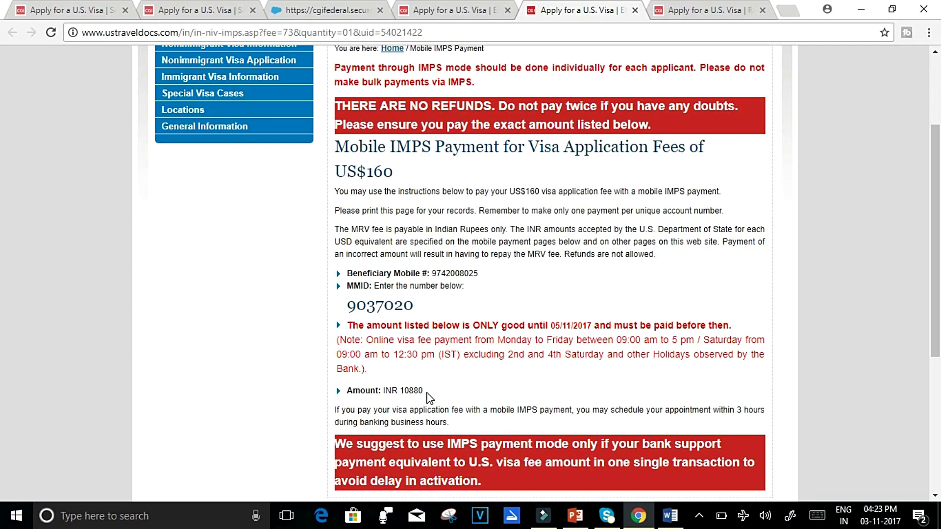
scroll(926, 199, up, 3)
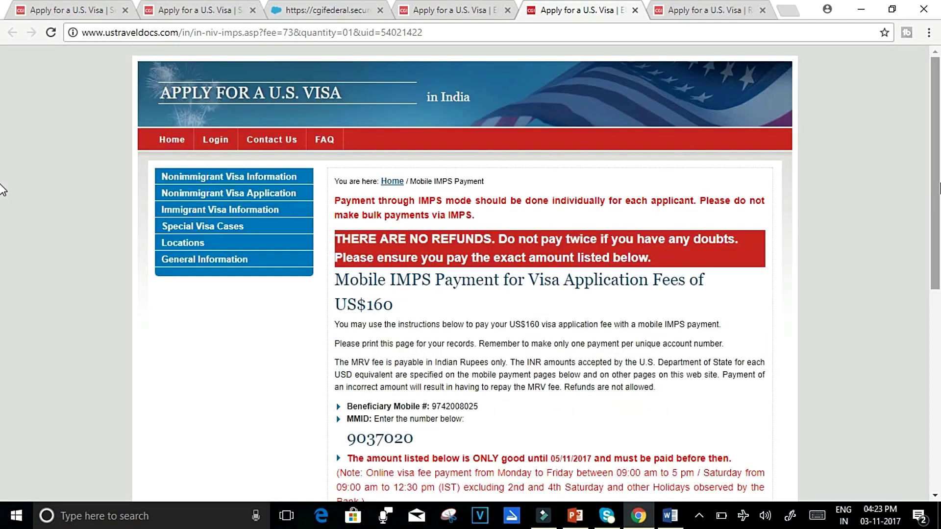
scroll(4, 190, down, 3)
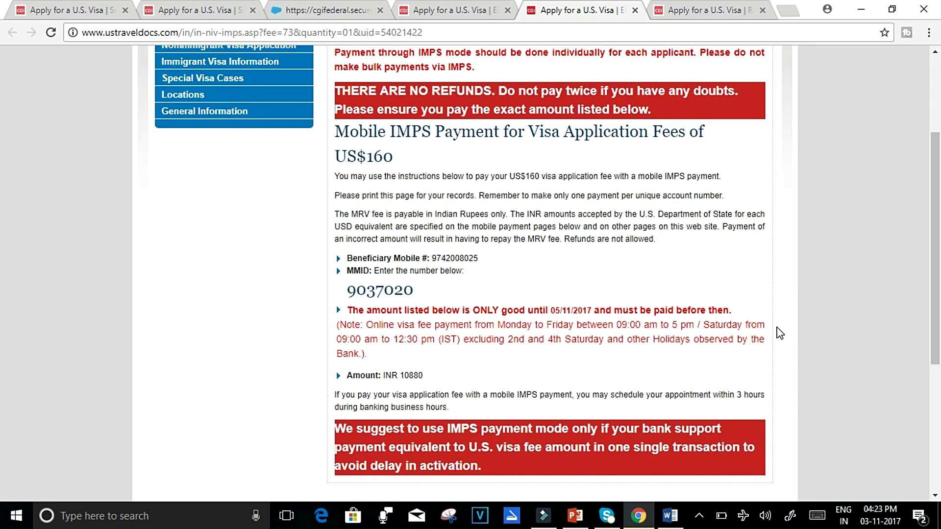
click(703, 7)
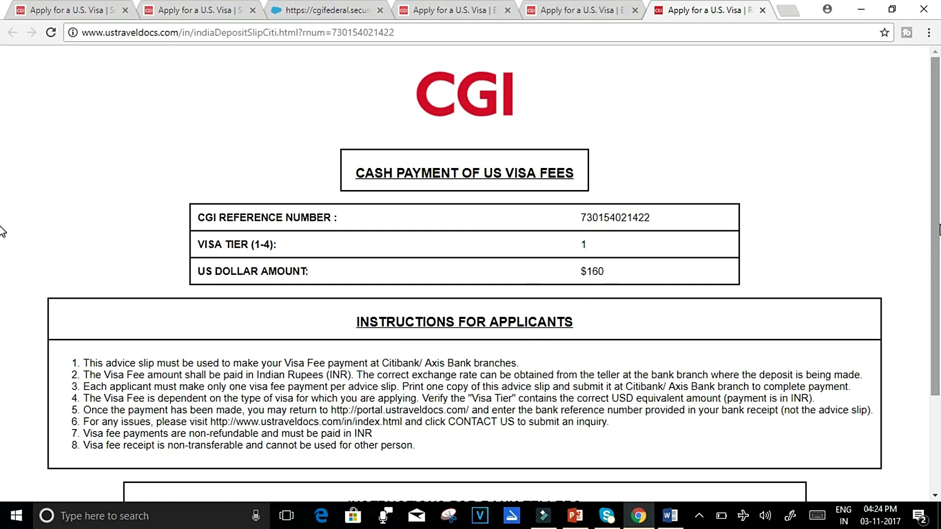
Scroll through the Visa Tier 1 $160 deposit slip and its applicant and teller instructions.
scroll(2, 294, down, 2)
scroll(2, 329, down, 1)
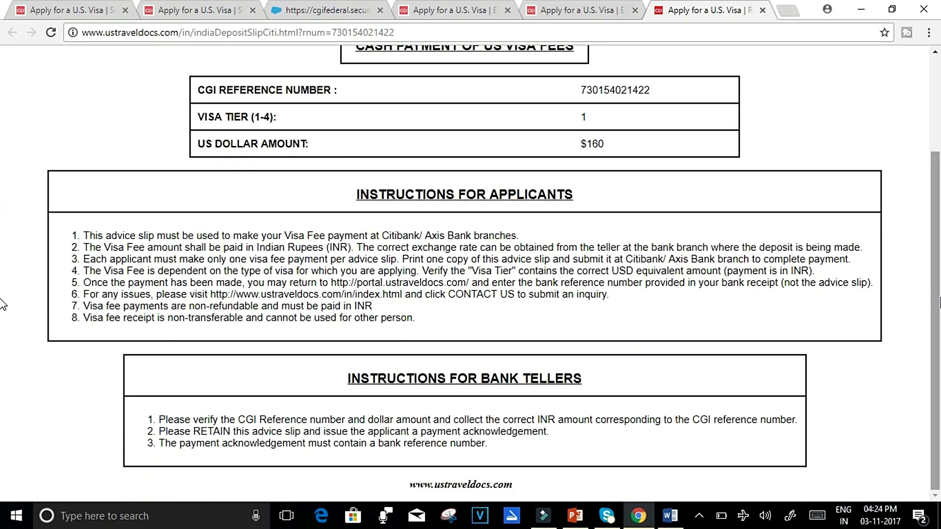
scroll(3, 304, up, 3)
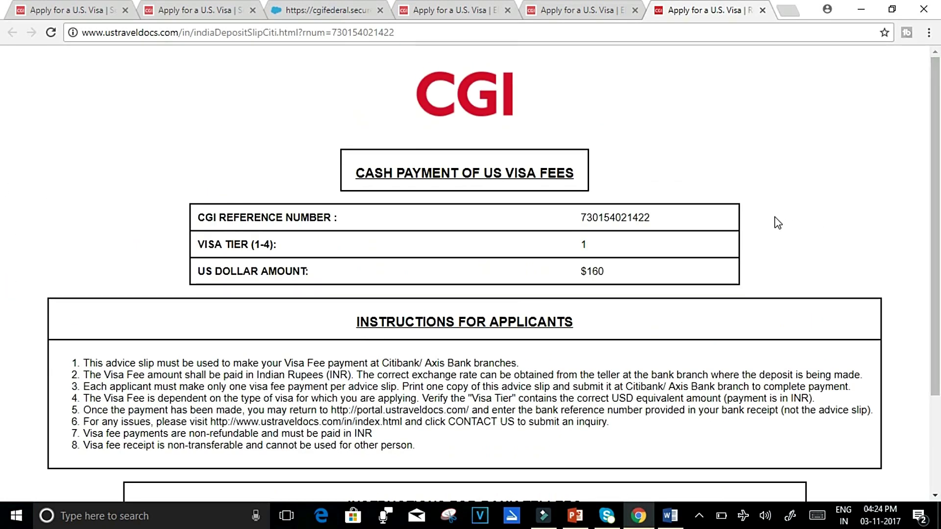
right_click(775, 217)
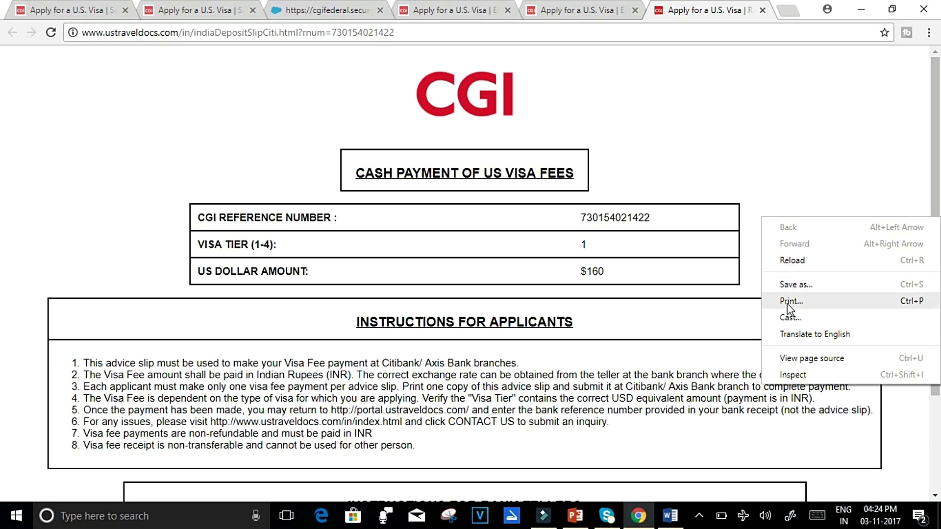
click(2, 139)
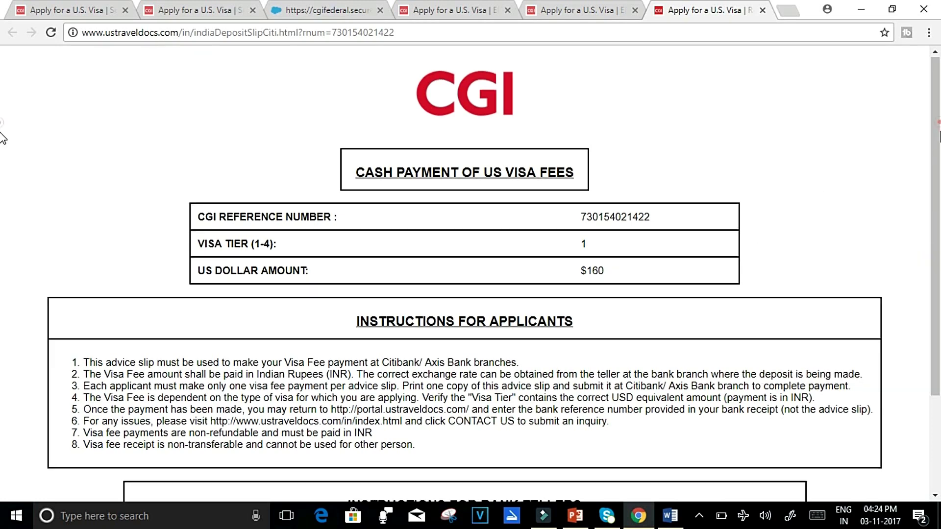
scroll(2, 138, down, 3)
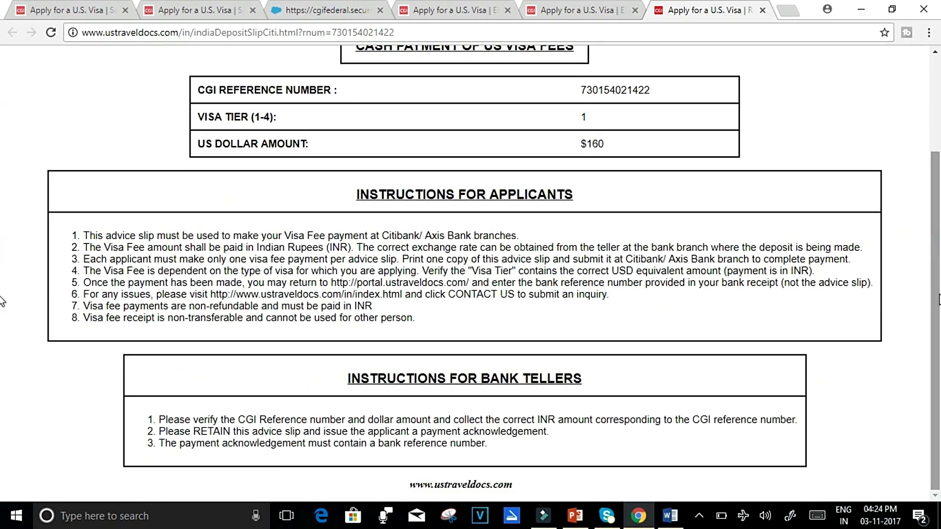
scroll(1, 294, up, 5)
scroll(3, 204, down, 4)
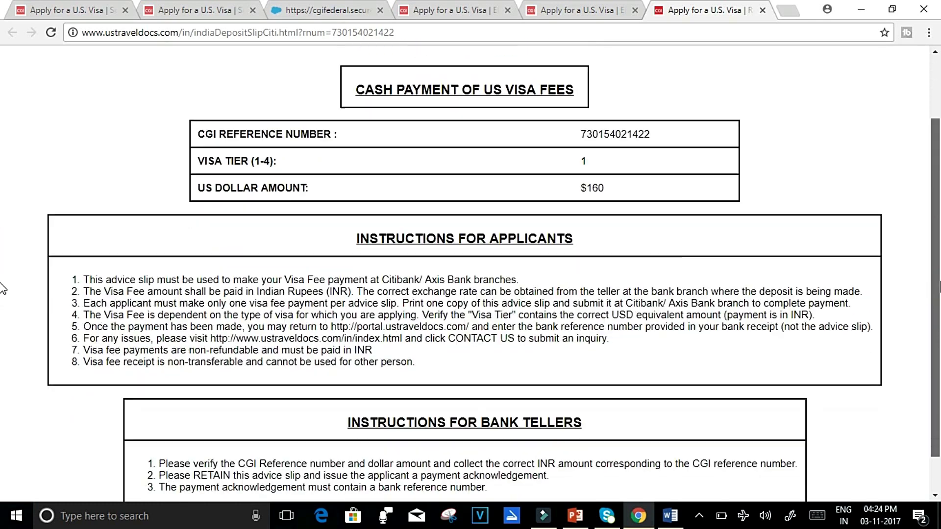
scroll(3, 288, down, 1)
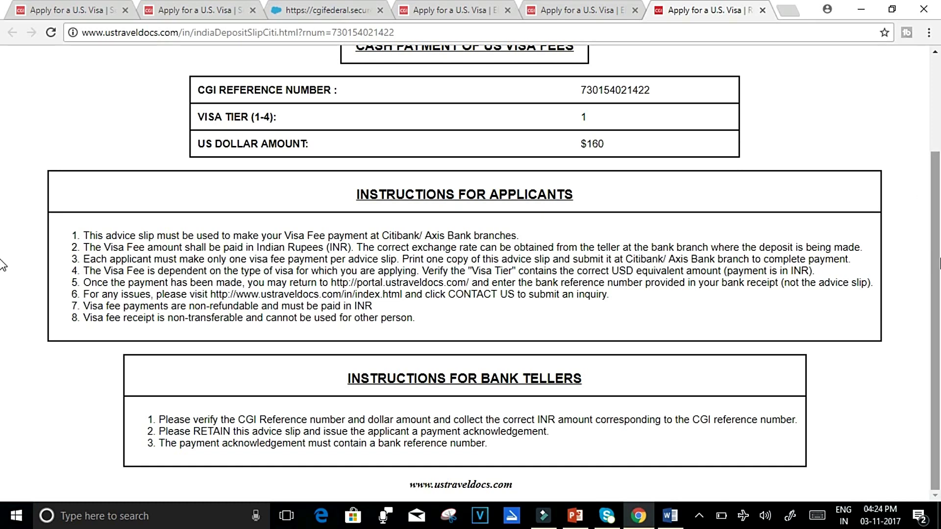
scroll(937, 268, up, 3)
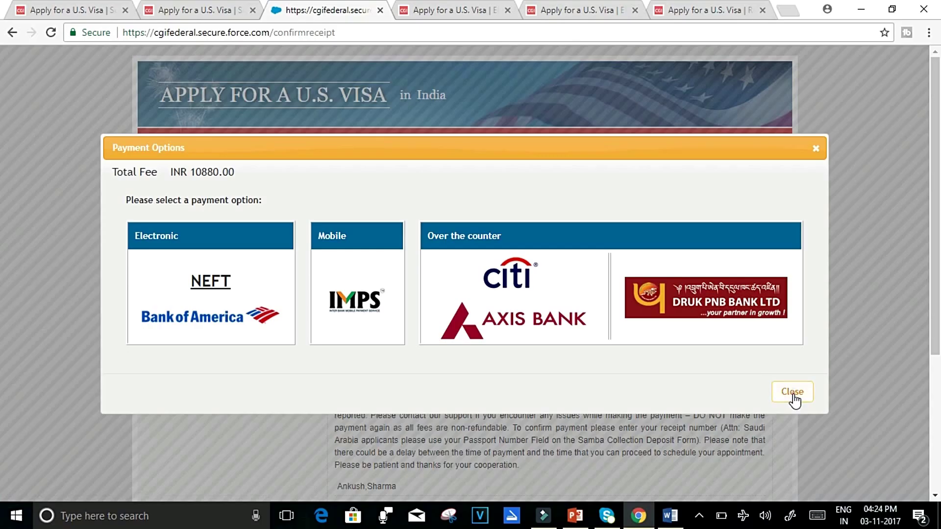
Close Payment Options, submit the bank receipt number at Step 8, and confirm the non-refundable fee notice.
click(792, 396)
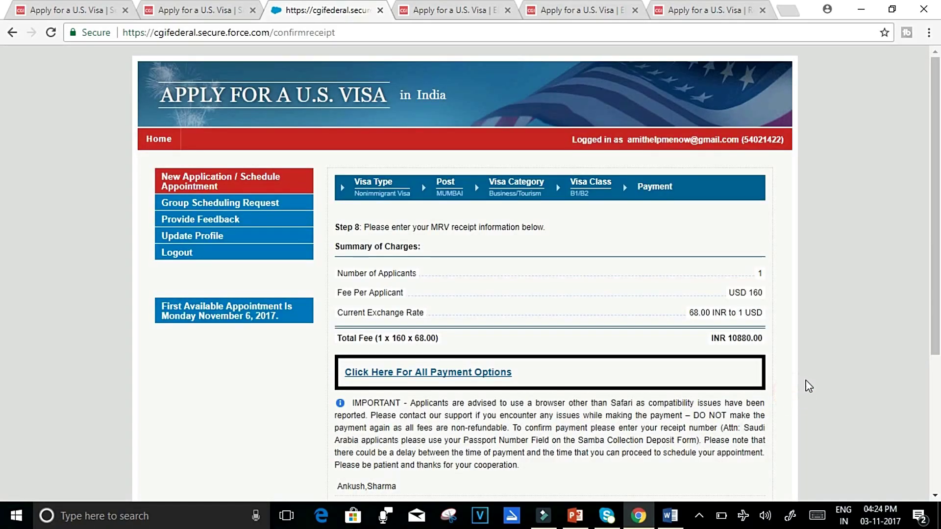
scroll(806, 384, down, 5)
scroll(2, 355, down, 2)
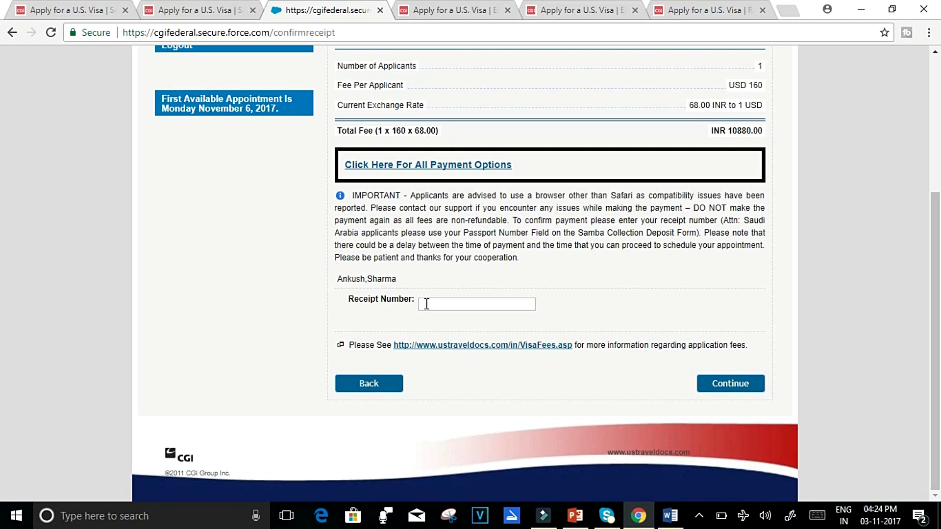
click(468, 305)
text(jflgjoksfhngkwrjpo)
click(735, 386)
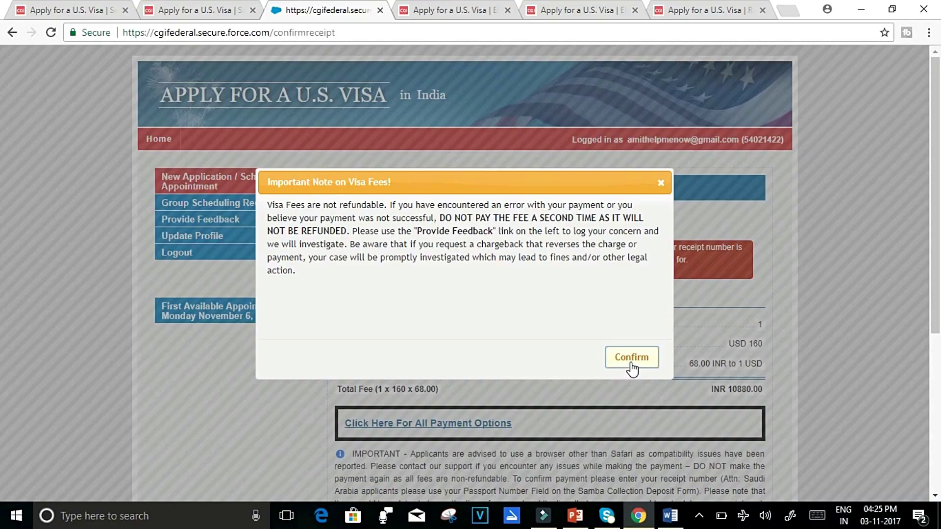
click(631, 362)
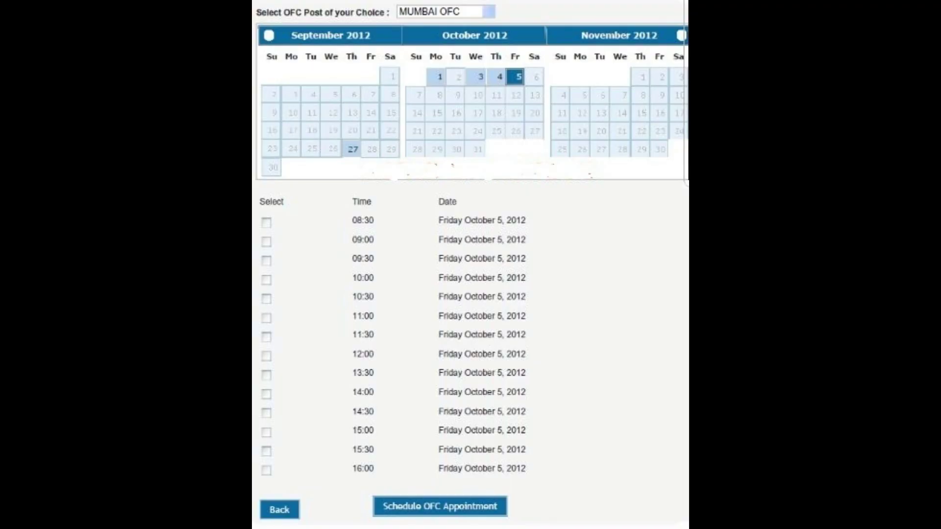